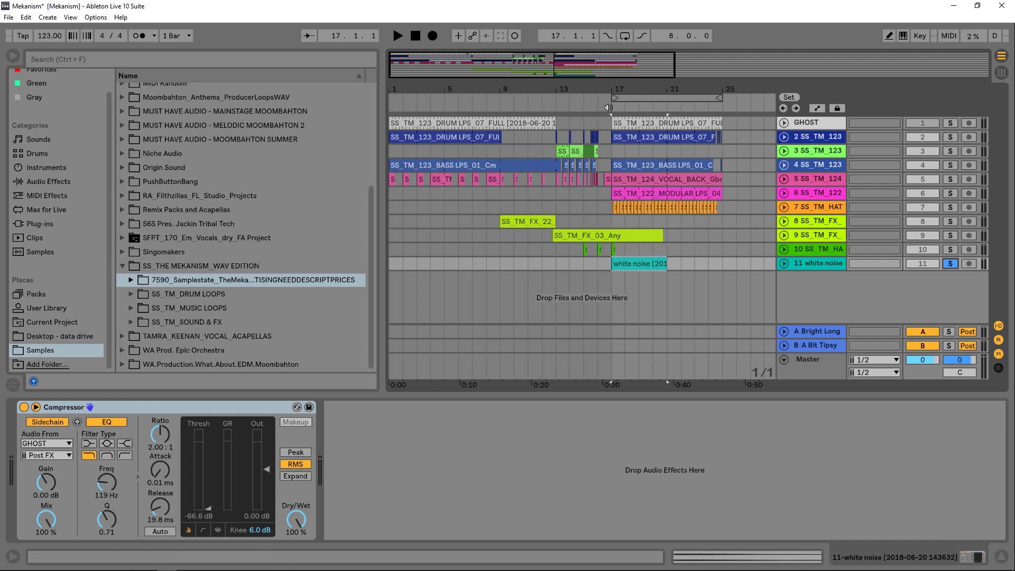
- Play the soloed white noise track from bar 17, stop playback, and turn off the track's solo
left_click(608, 107)
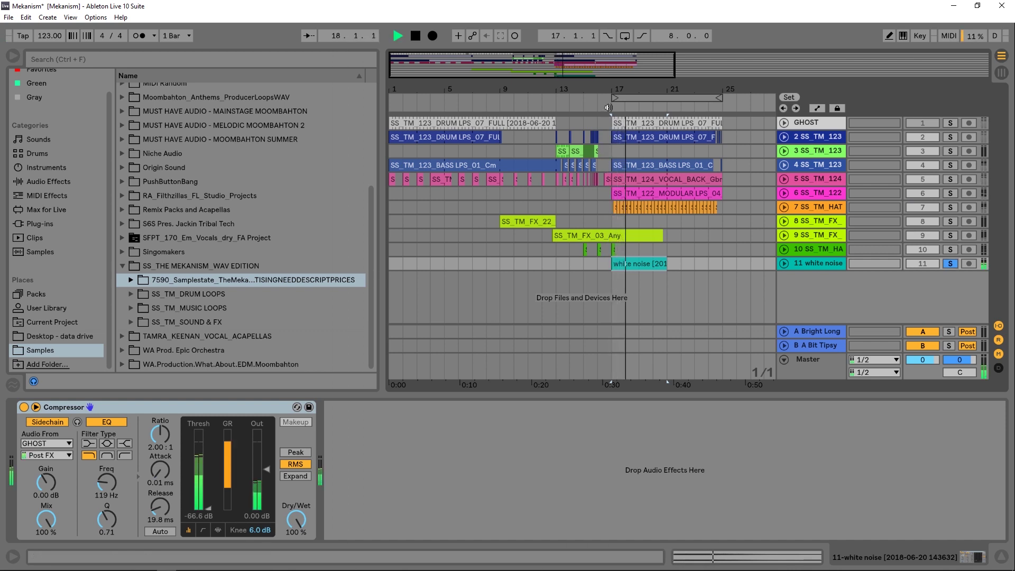
key("space")
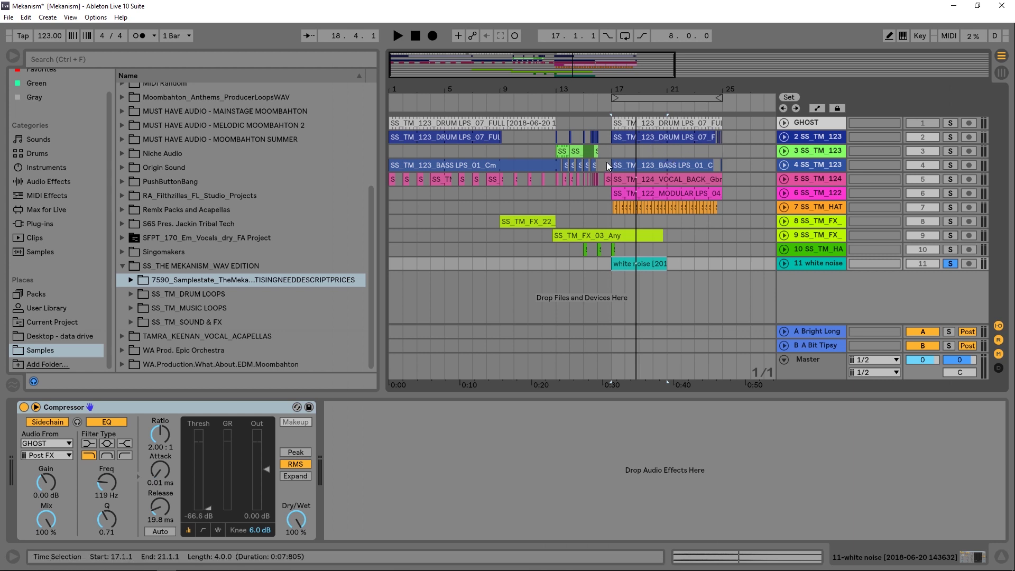
left_click(950, 263)
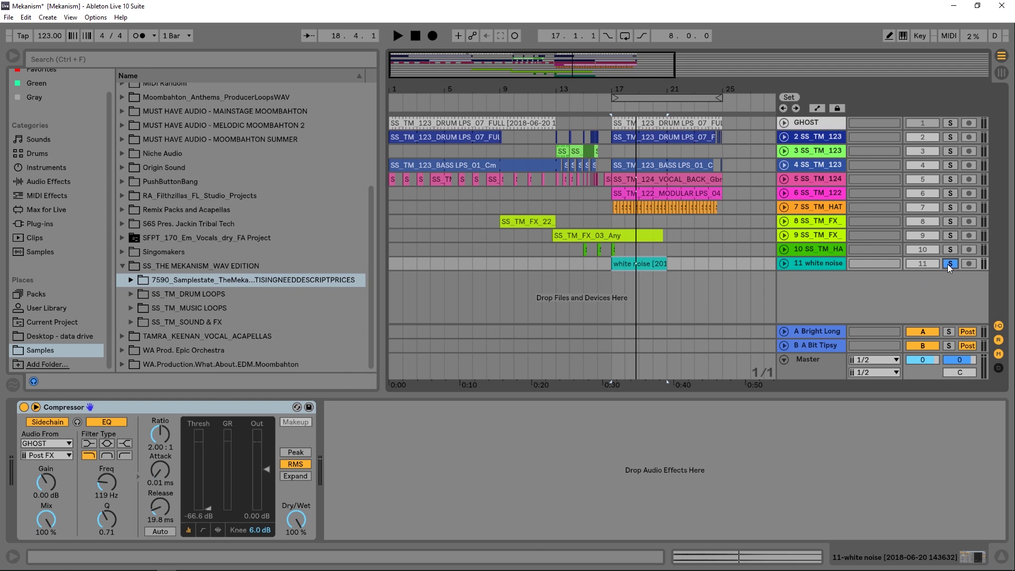
- Unfold the GHOST track and drum track 2 to show their waveforms
left_click(784, 123)
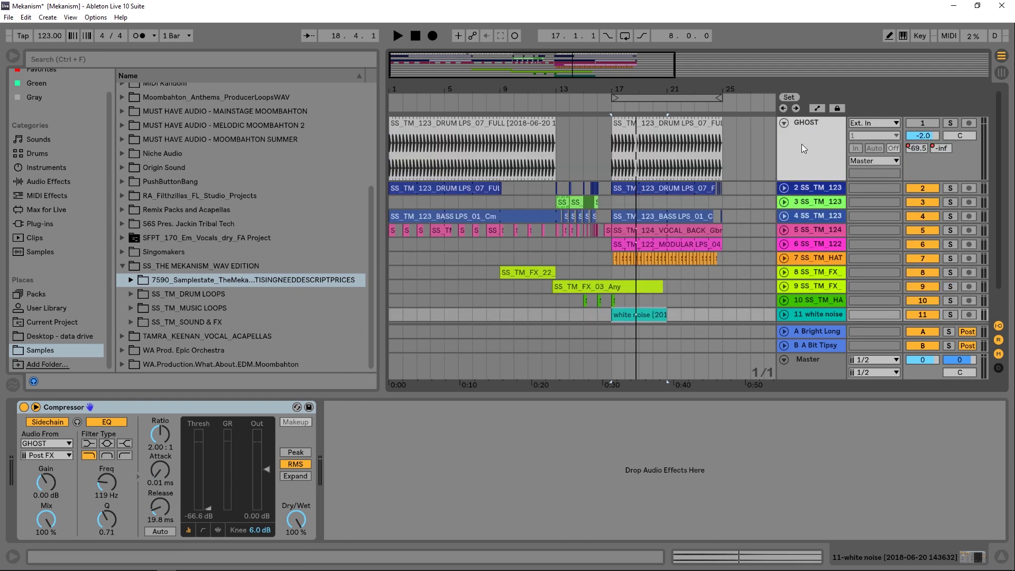
left_click(783, 188)
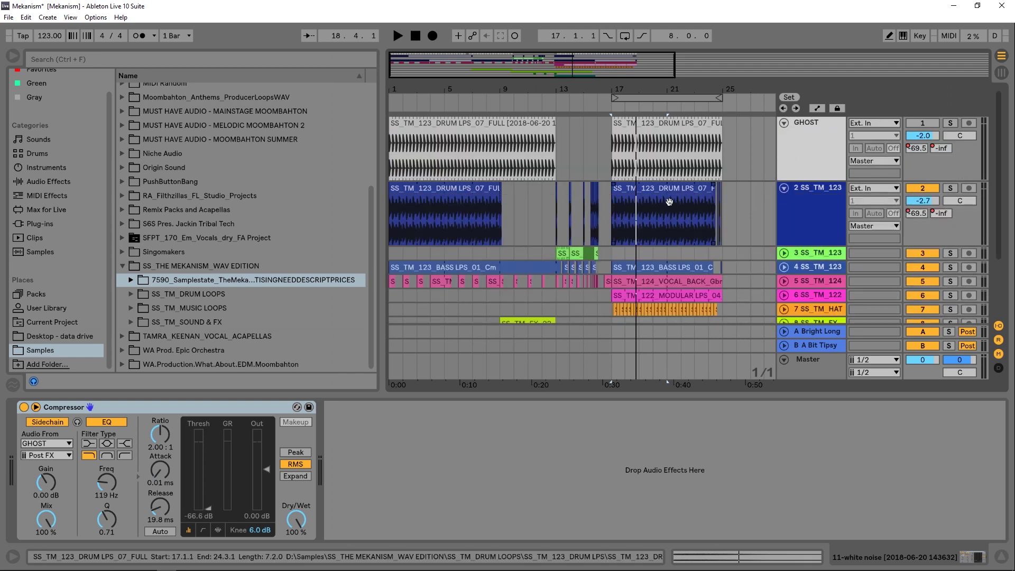
scroll(603, 188, "down", 1)
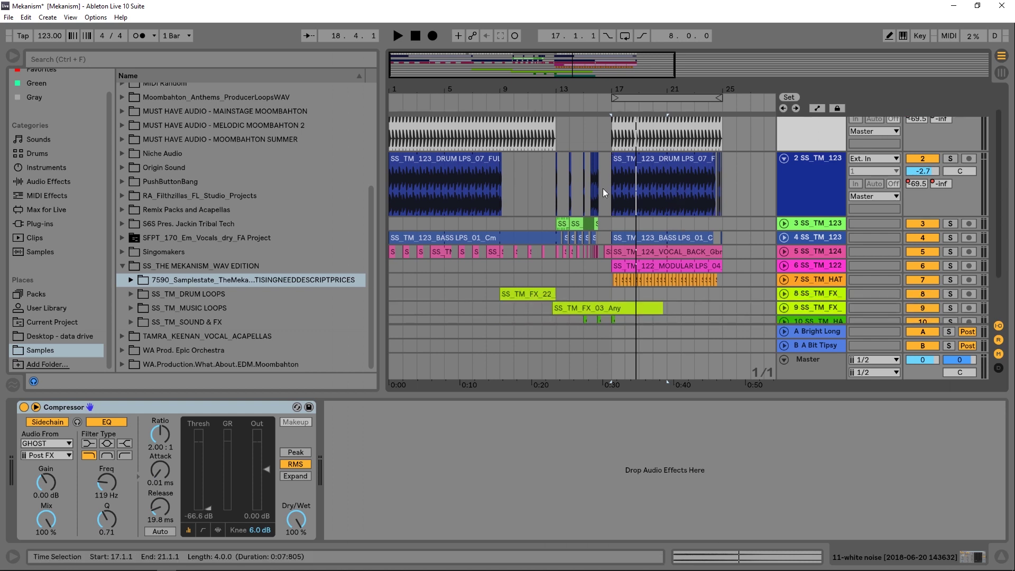
scroll(601, 192, "up", 1)
- Compare the opening drum clips on the GHOST track and track 2, and check track 2 for devices
left_click(486, 120)
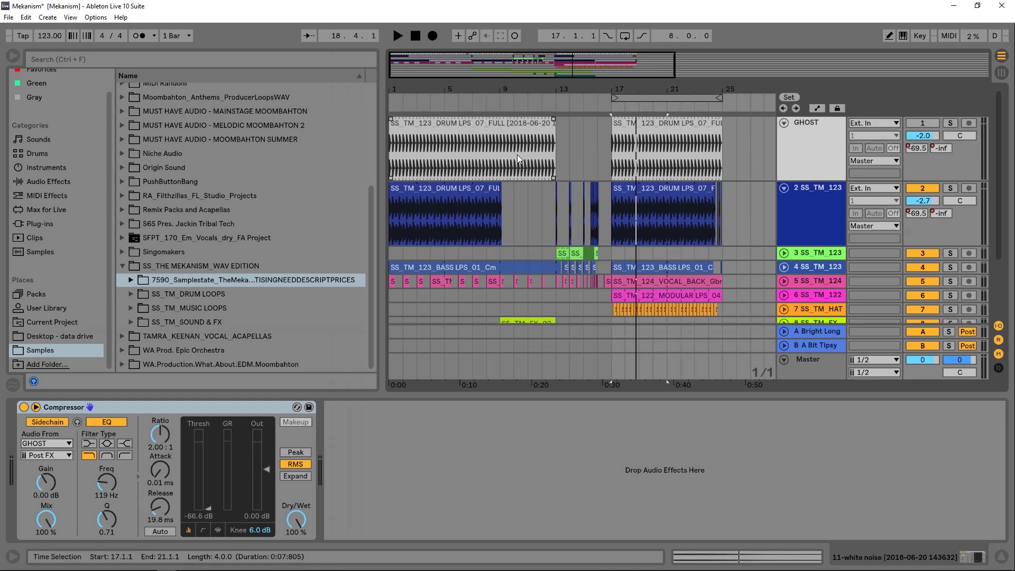
left_click(486, 192)
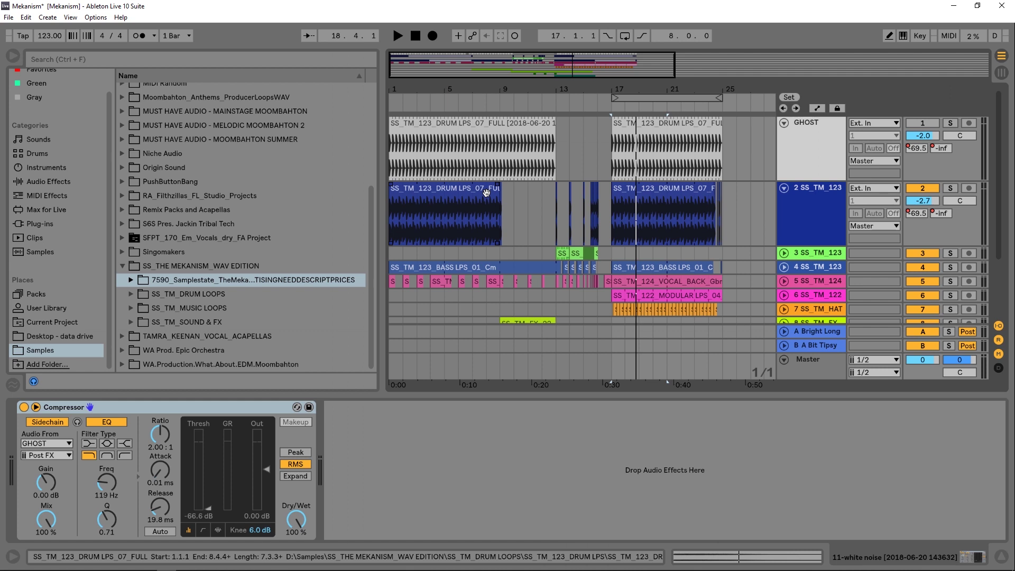
left_click(541, 122)
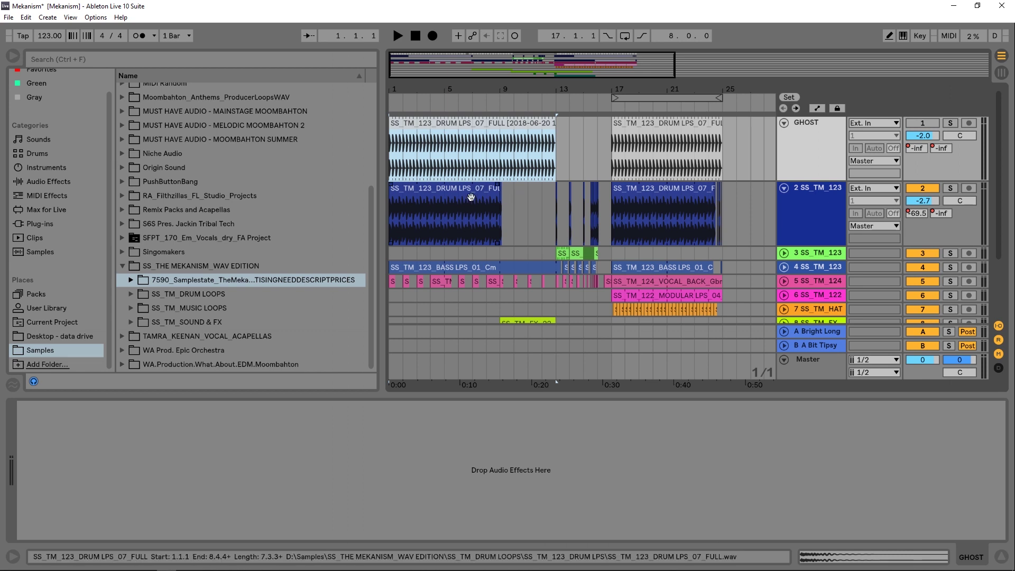
left_click(436, 199)
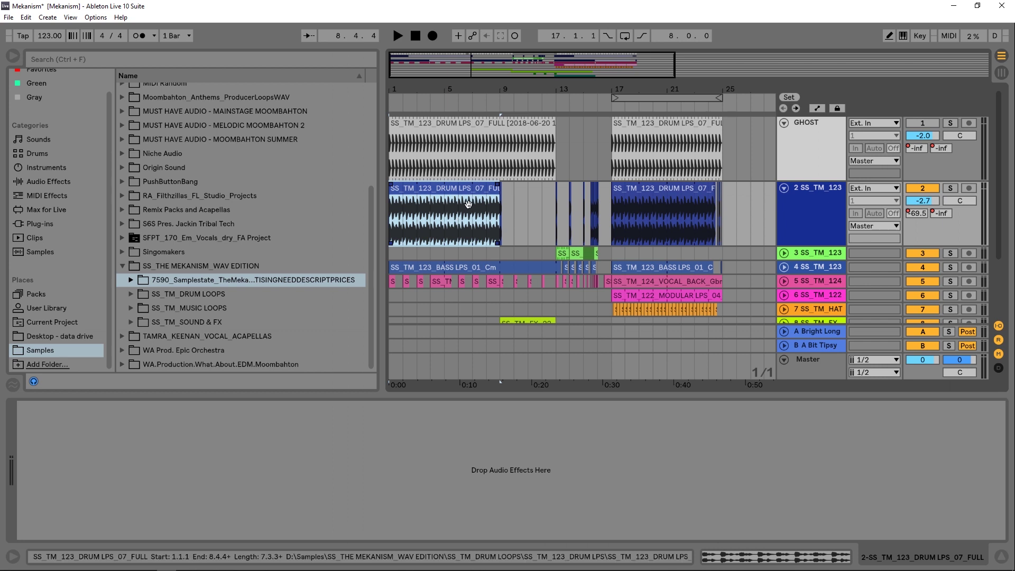
left_click(816, 212)
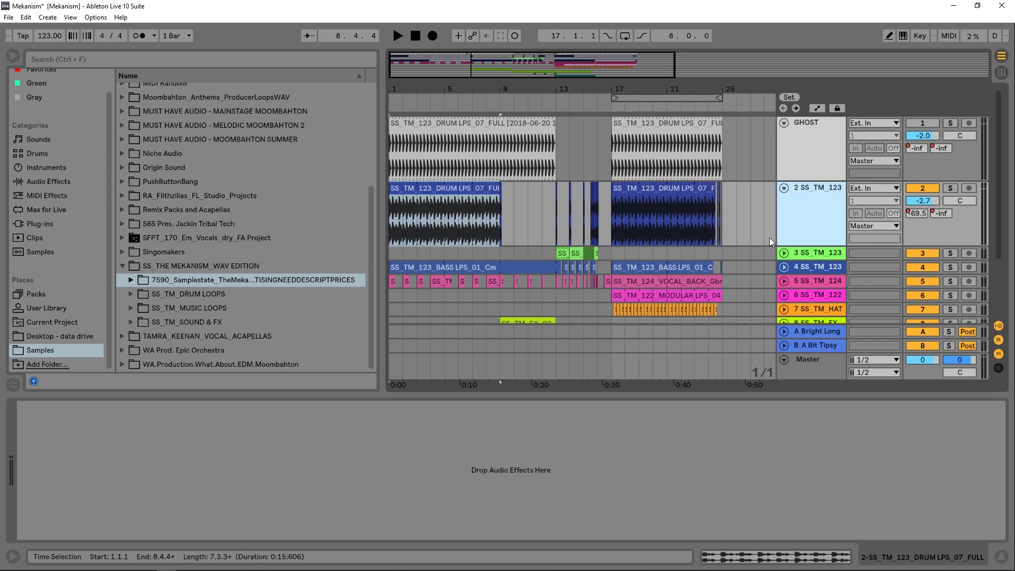
- Show the chains of the bass track's Audio Effect Rack and examine the low chain's devices and Compressor sidechain source options
left_click(821, 266)
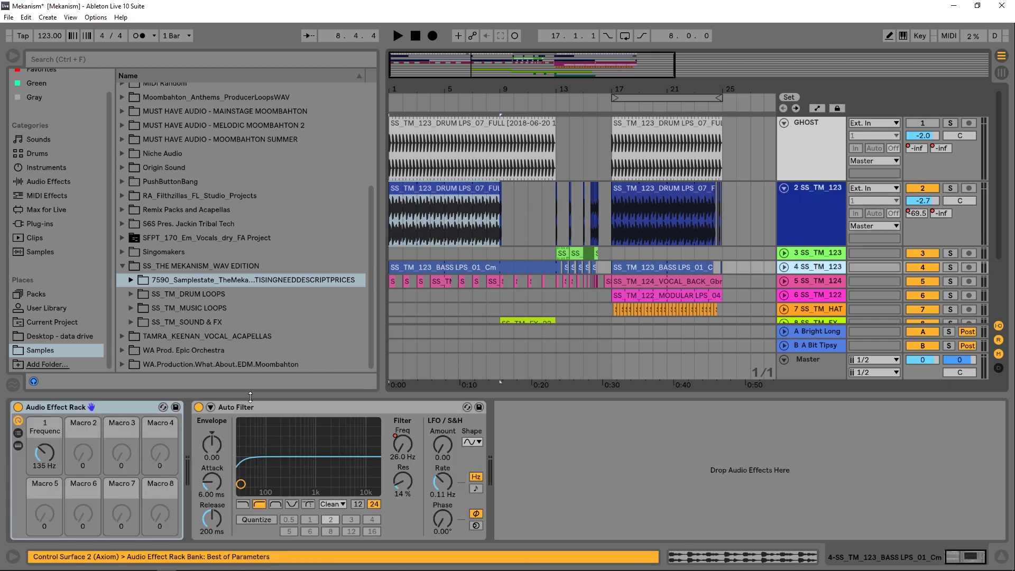
left_click(18, 433)
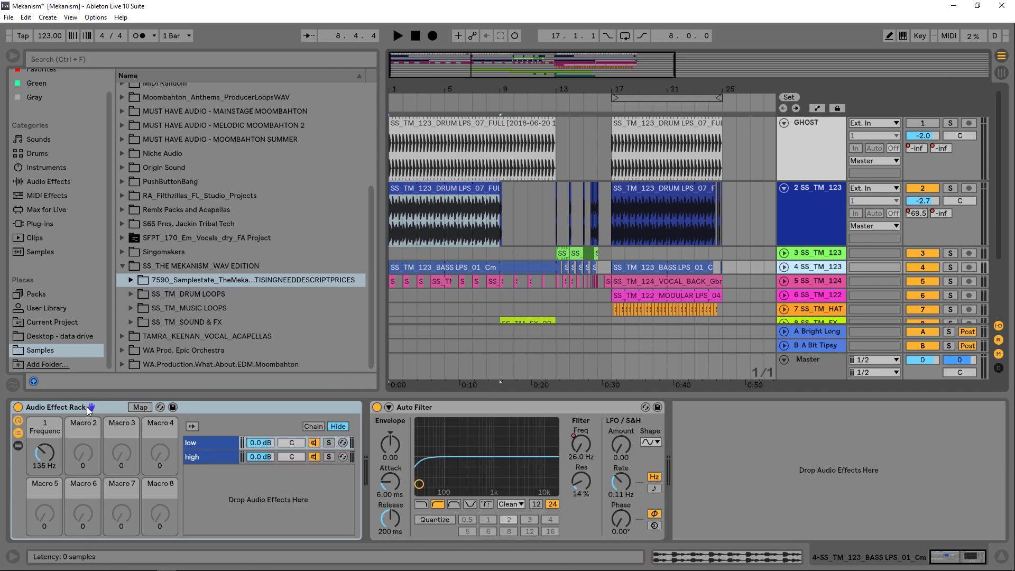
left_click(201, 443)
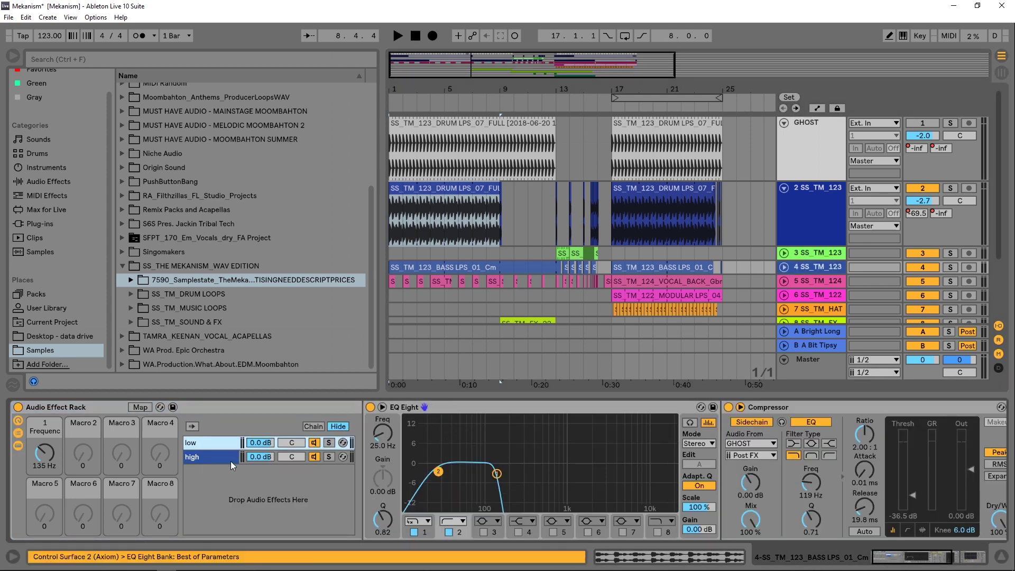
left_click(223, 454)
left_click(221, 445)
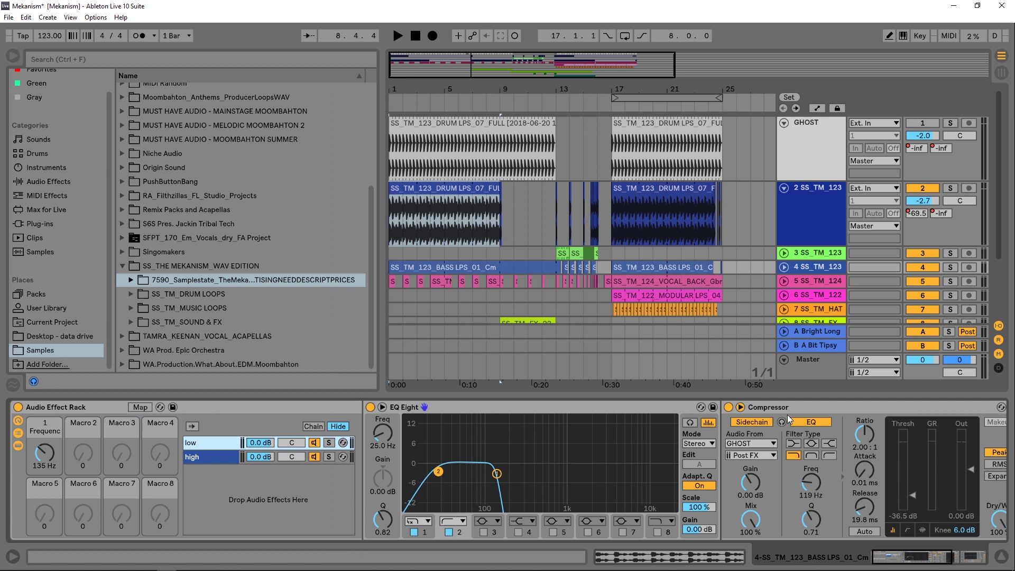
left_click(738, 444)
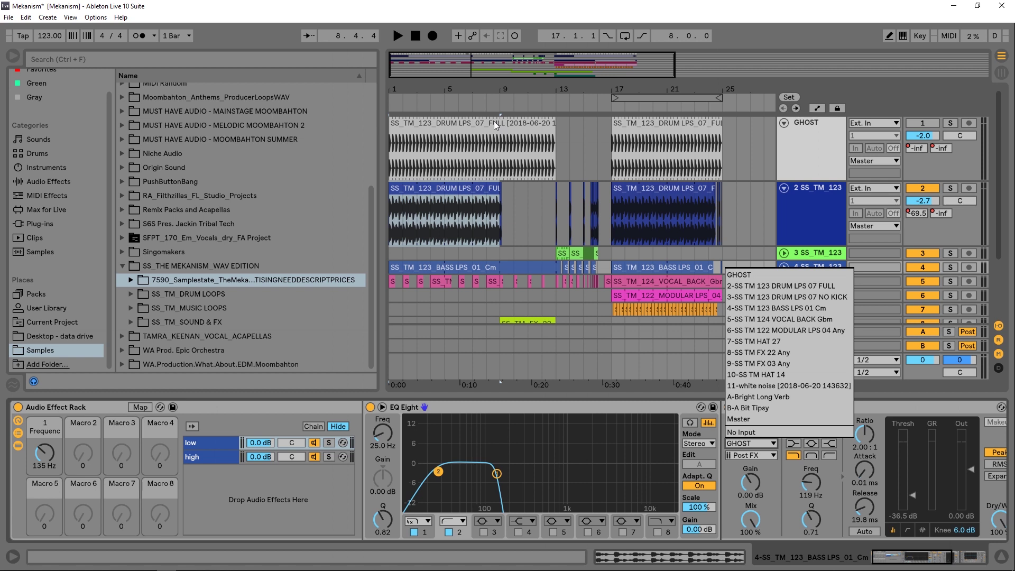
left_click(504, 202)
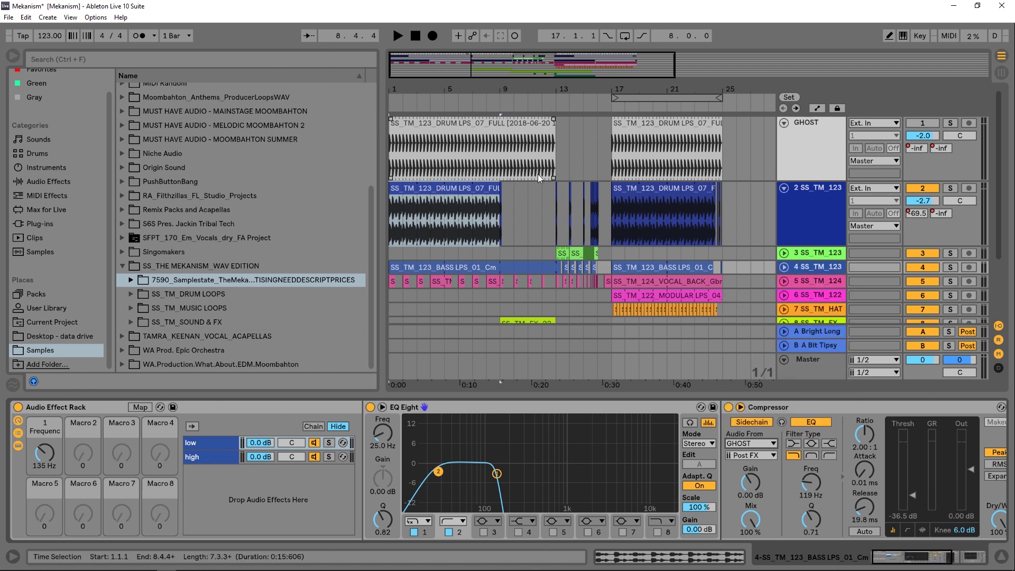
- Fold the GHOST track and solo drum track 2
left_click(784, 124)
left_click(438, 179)
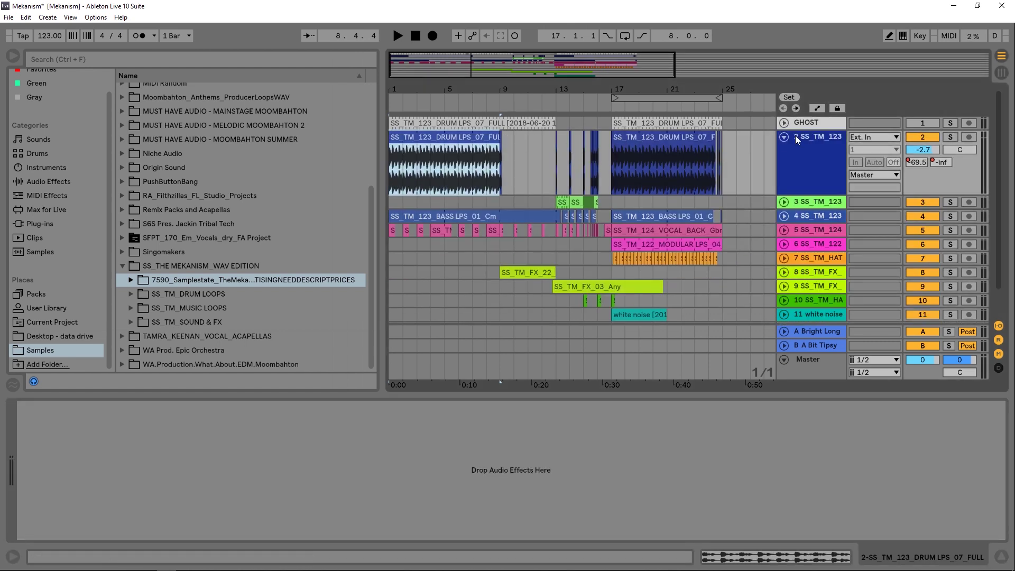
left_click_drag(498, 90, 530, 100)
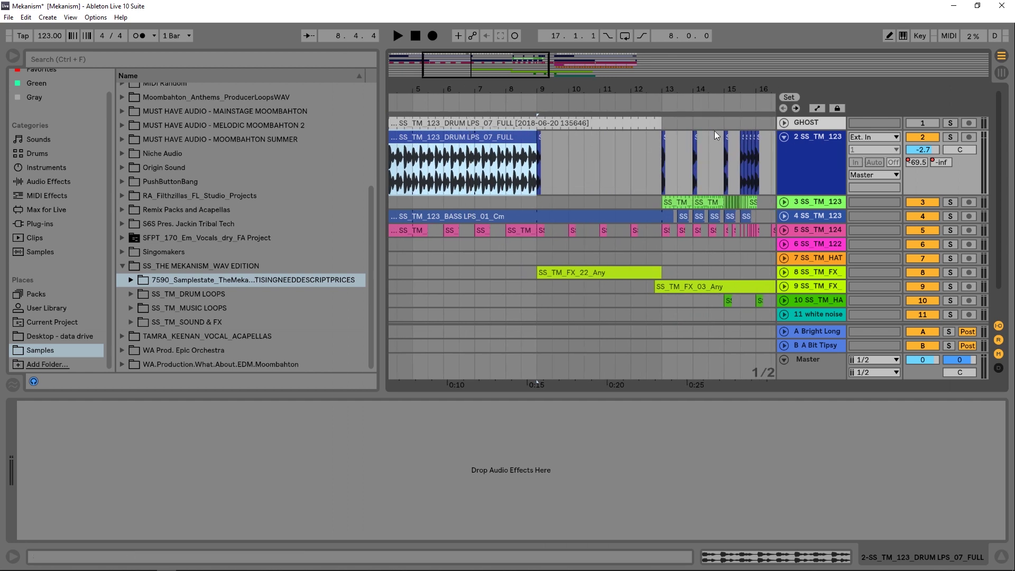
left_click(949, 137)
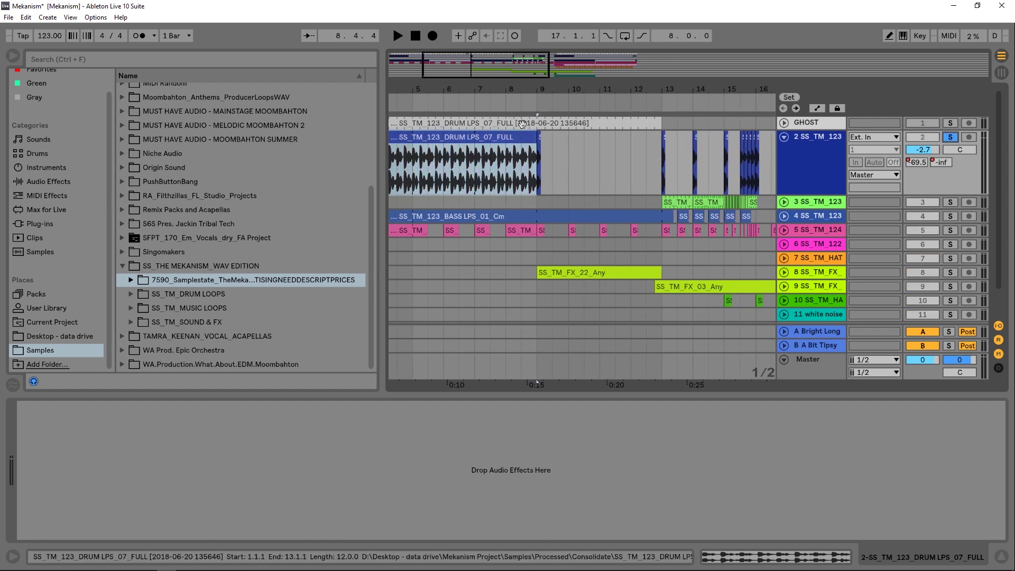
- Select the short drum clip at bar 9 and examine the A Bit Tipsy and Bright Long Verb return devices
left_click(539, 148)
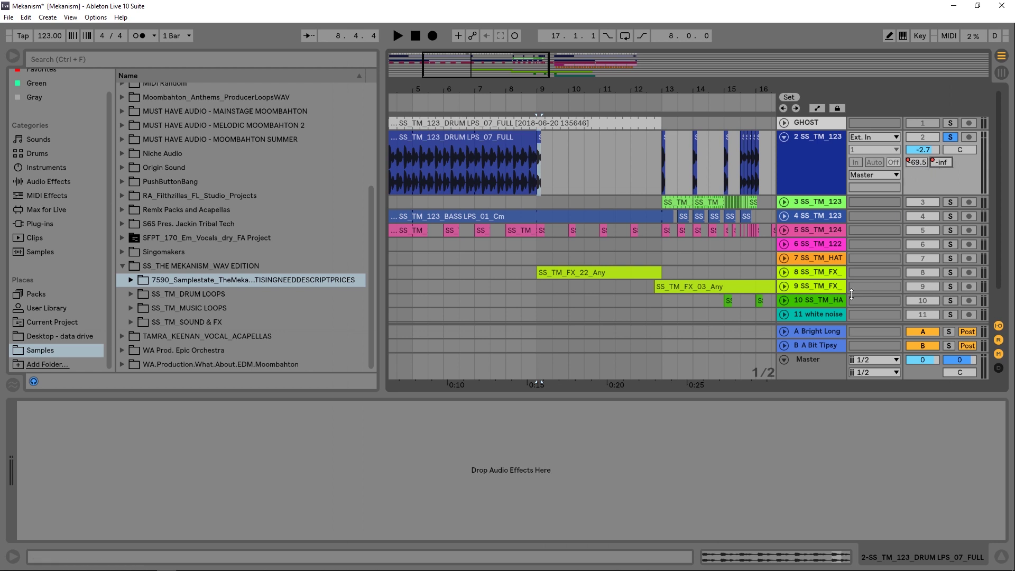
left_click(814, 344)
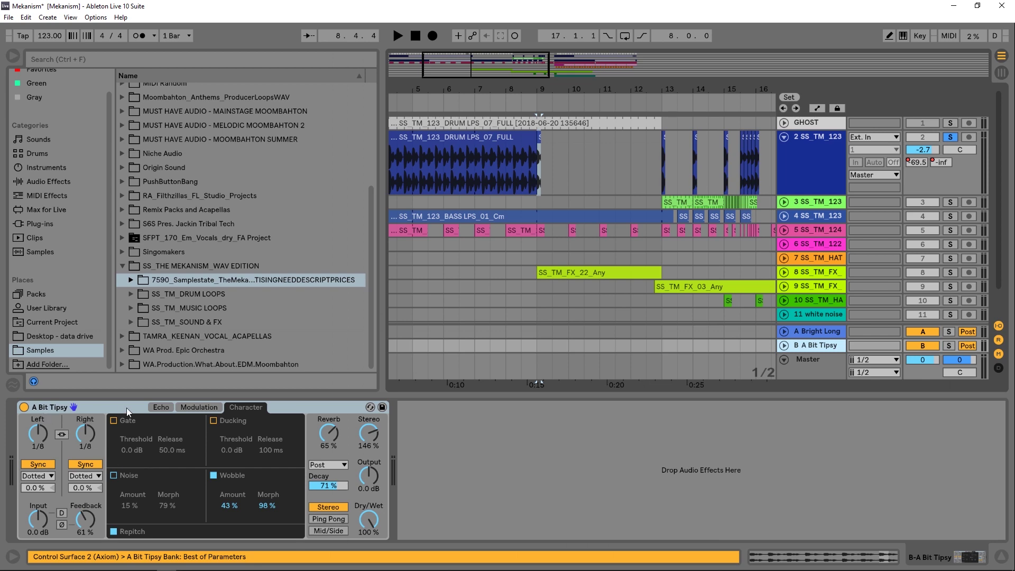
left_click(814, 332)
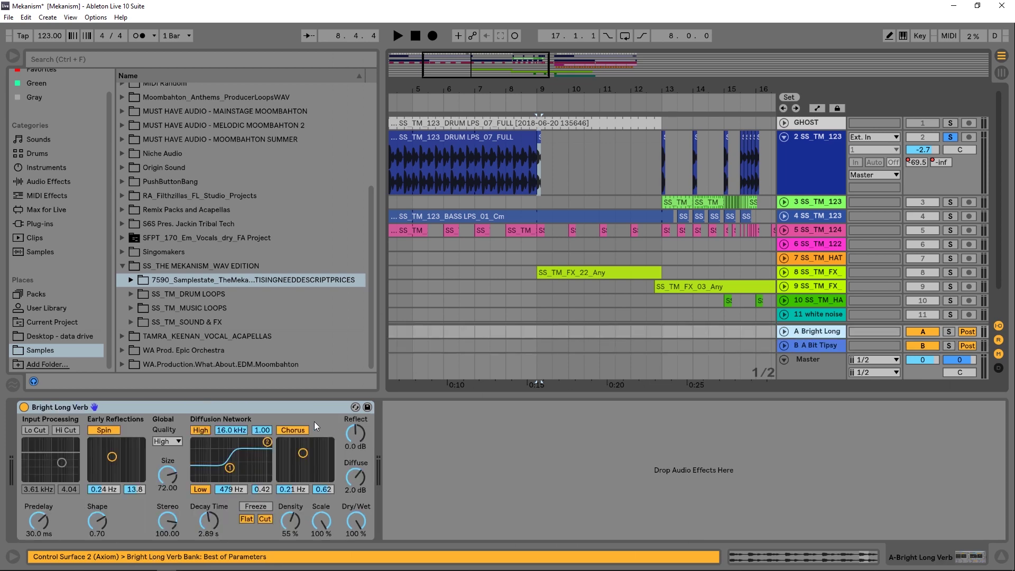
- Examine the short drum hit at bar 9 and play the soloed drum track from just before bar 8 through the break
left_click_drag(538, 86, 537, 94)
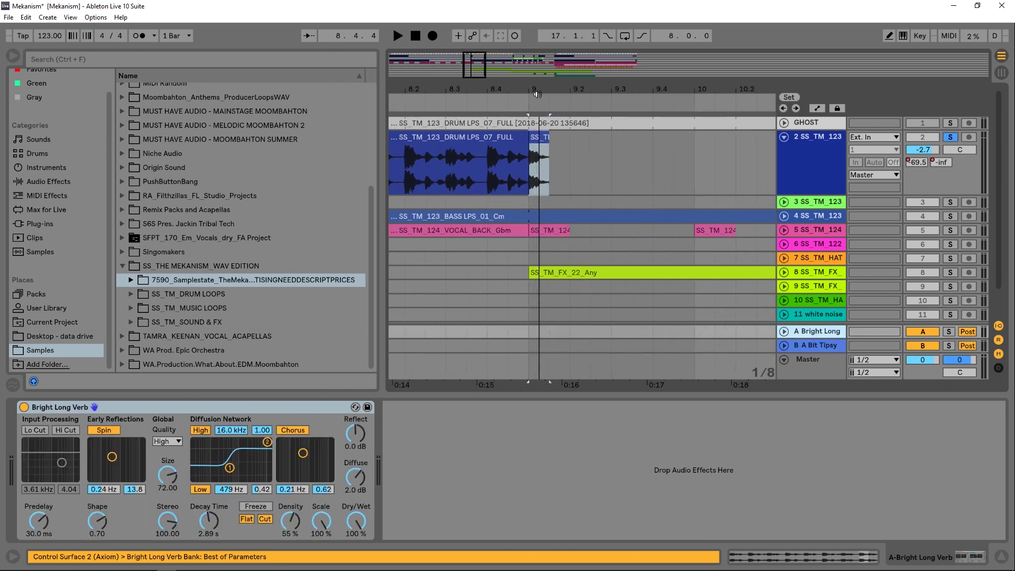
left_click(528, 164)
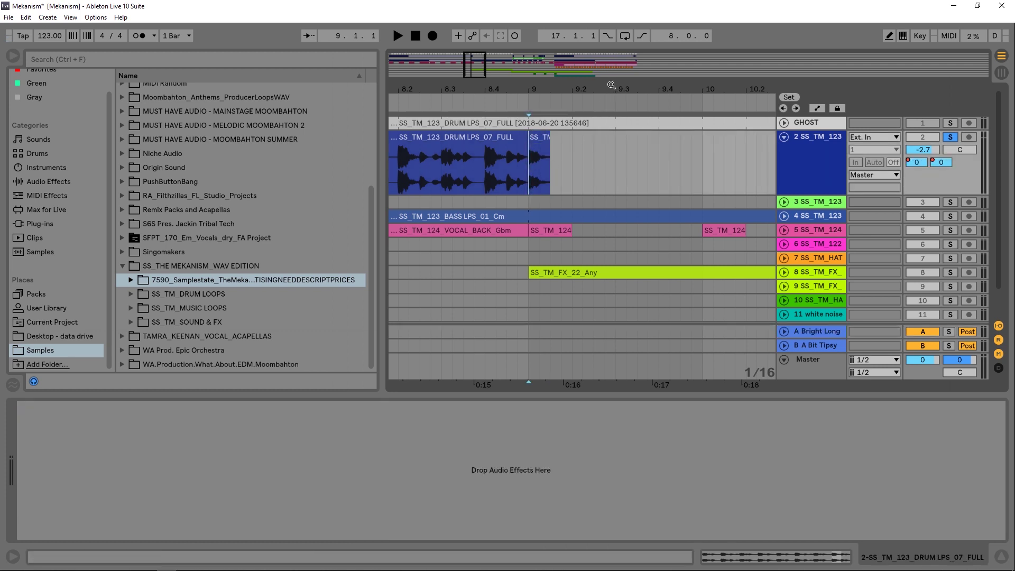
left_click_drag(611, 85, 567, 56)
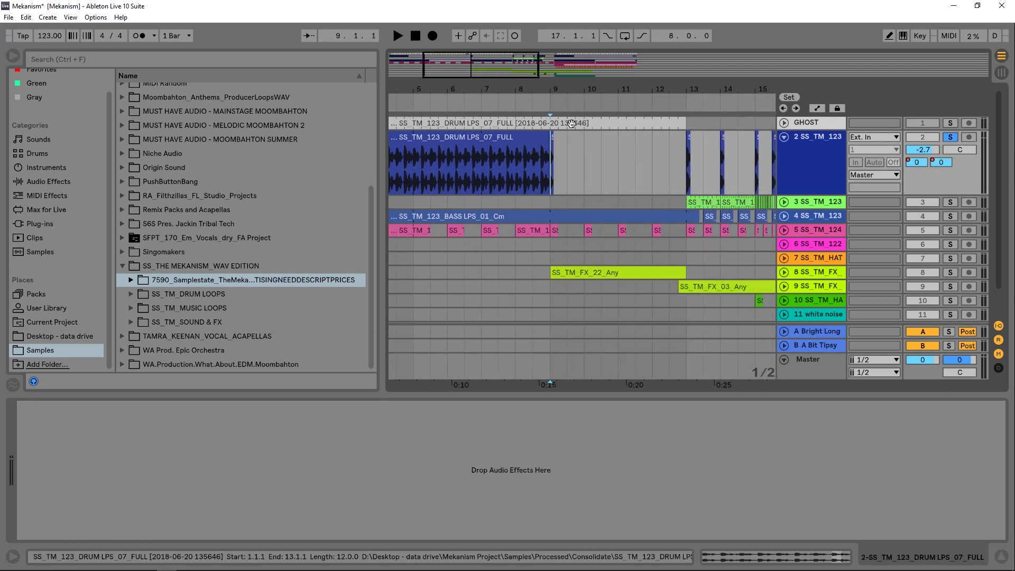
left_click(510, 117)
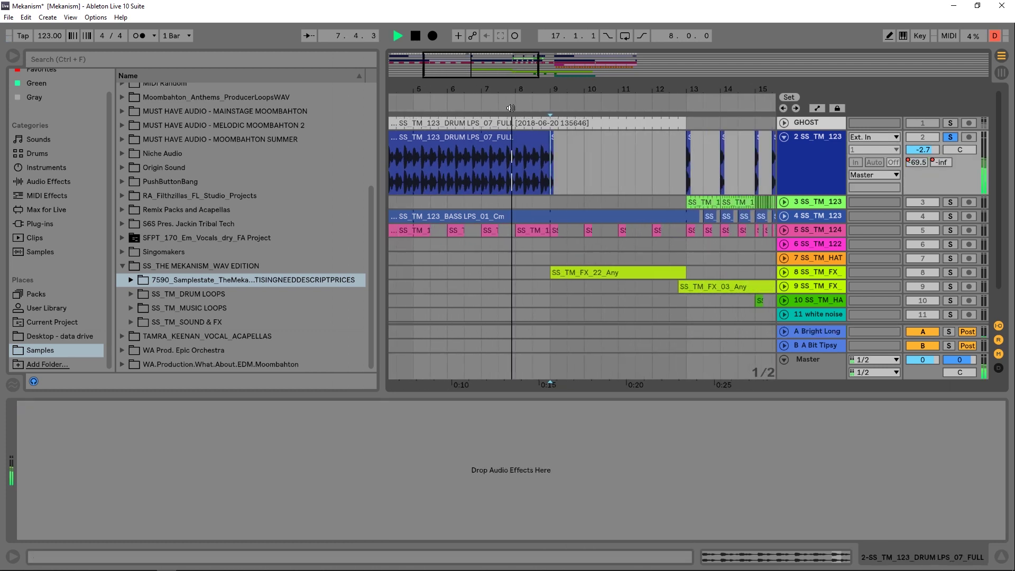
left_click(415, 36)
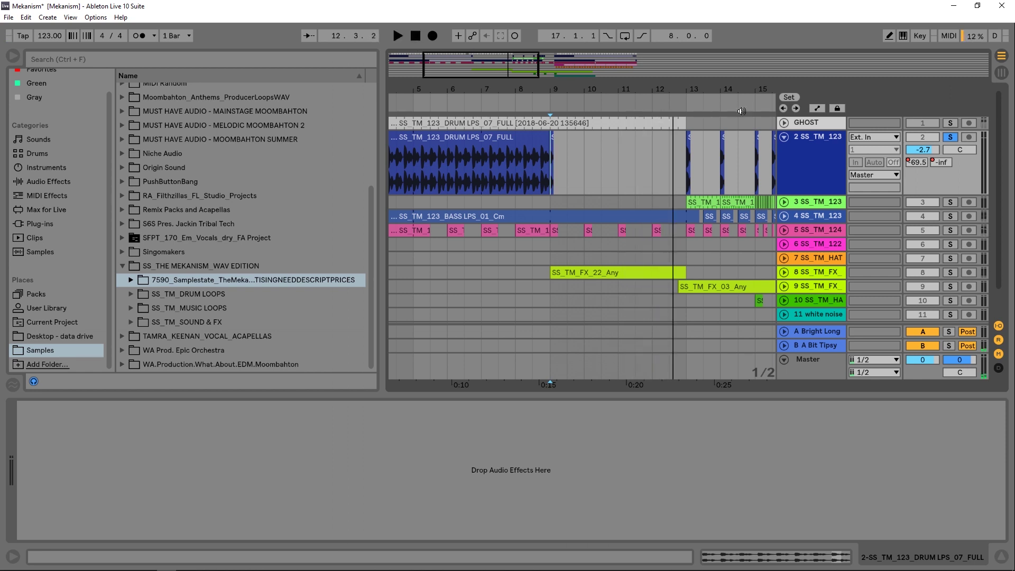
- Turn on automation display and show track 2's A-Bright Long send automation around bars 13 to 16
scroll(523, 156, "right", 5)
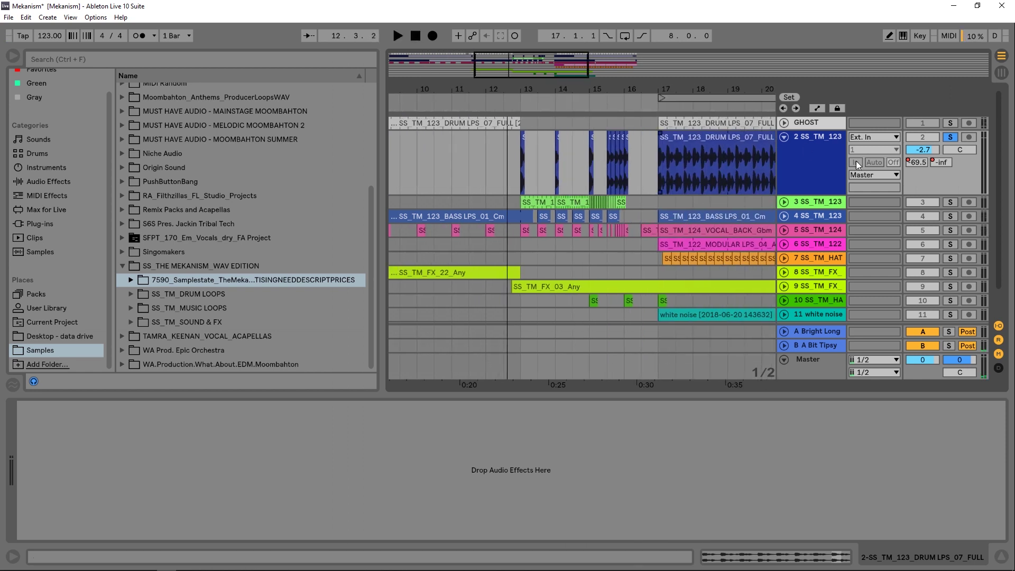
key("a")
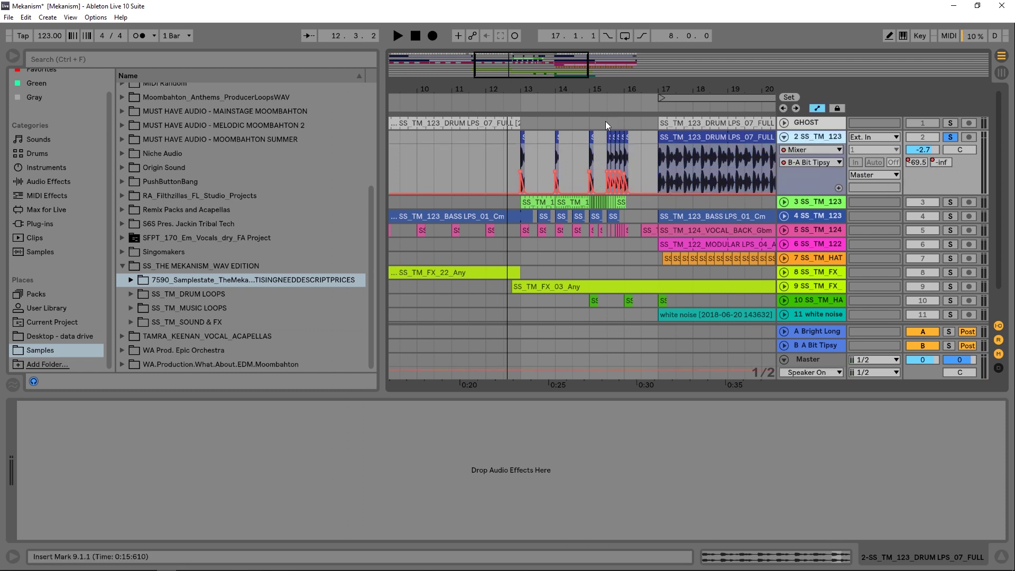
left_click_drag(524, 109, 565, 122)
left_click(917, 163)
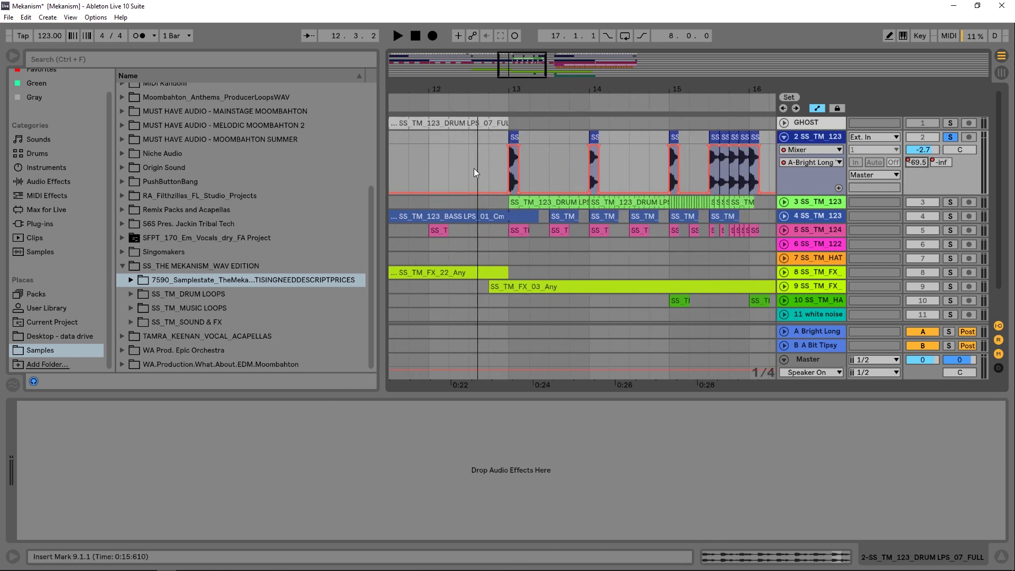
left_click_drag(525, 88, 497, 63)
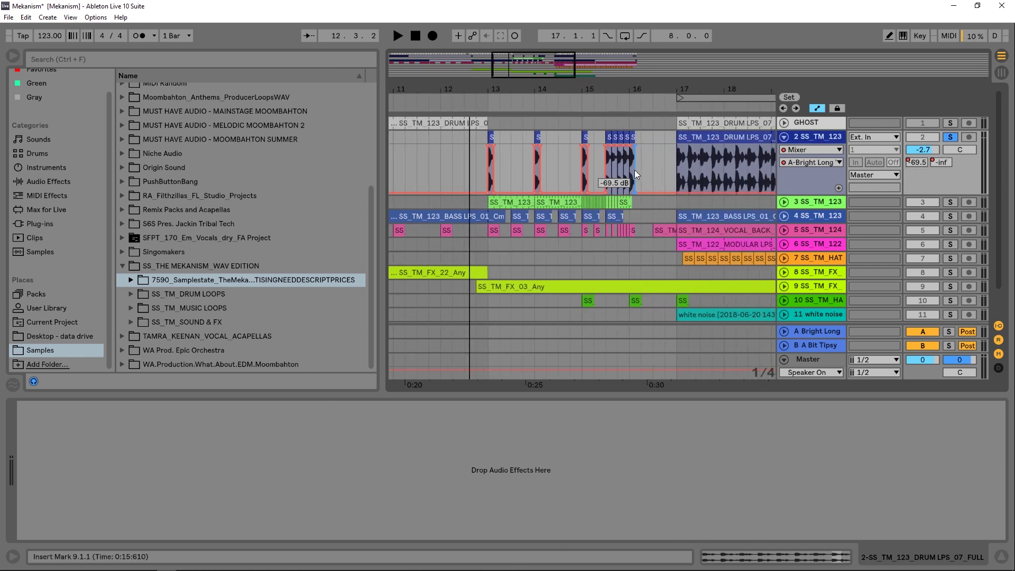
- Play the soloed drum track from between bars 12 and 13 into bar 17 to hear the send automation, and stop
left_click(474, 103)
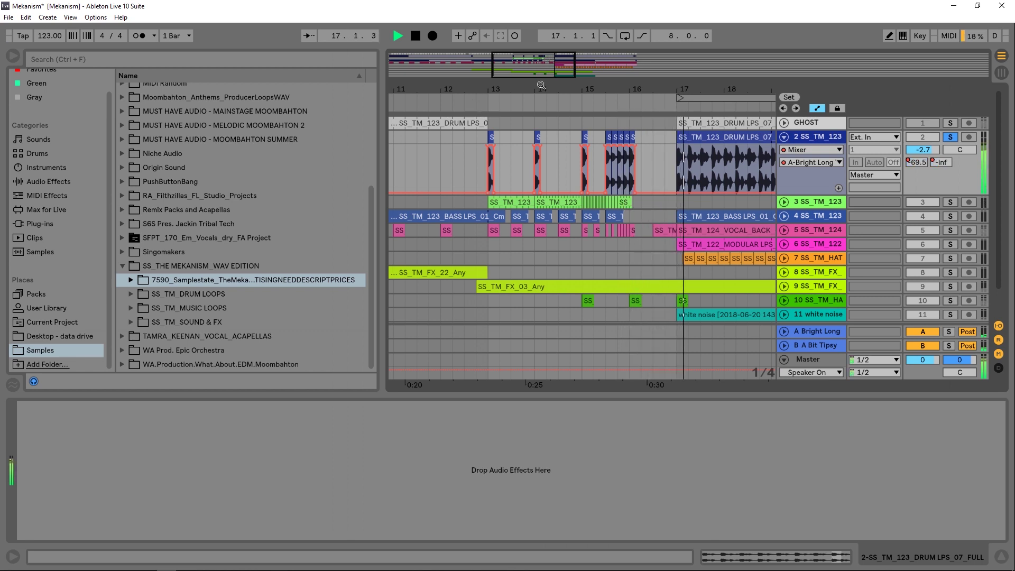
left_click(415, 37)
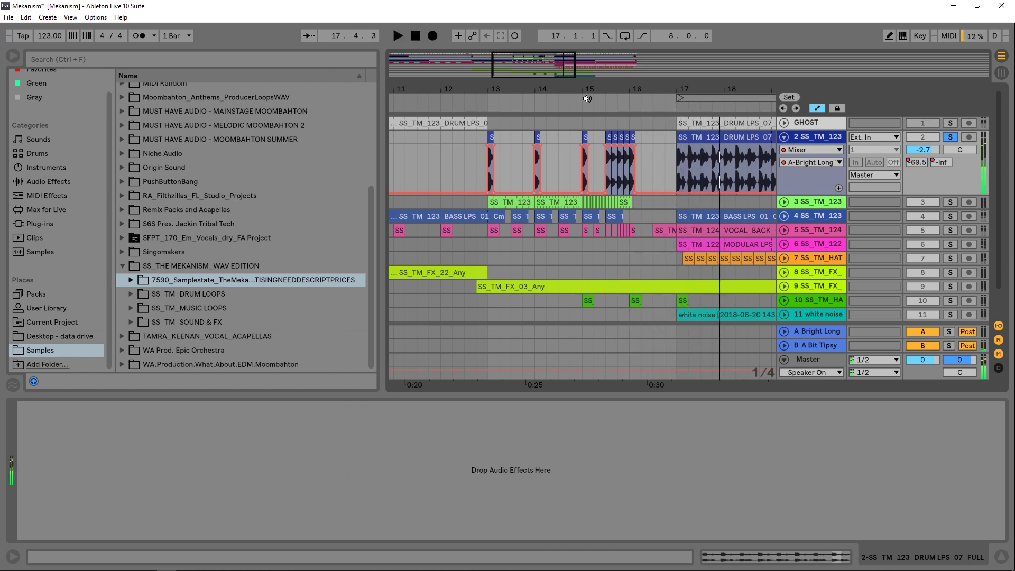
key("minus")
key("minus")
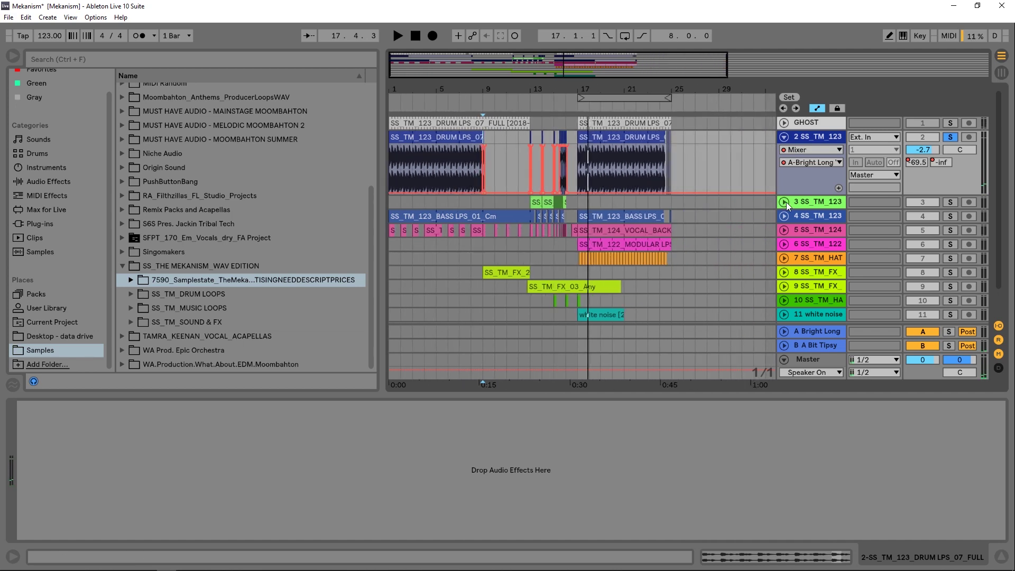
- Expand track 3 around bars 13 to 16 and locate the source sample of its first drum clip in the browser
left_click(784, 201)
left_click_drag(541, 88, 566, 144)
left_click(550, 219)
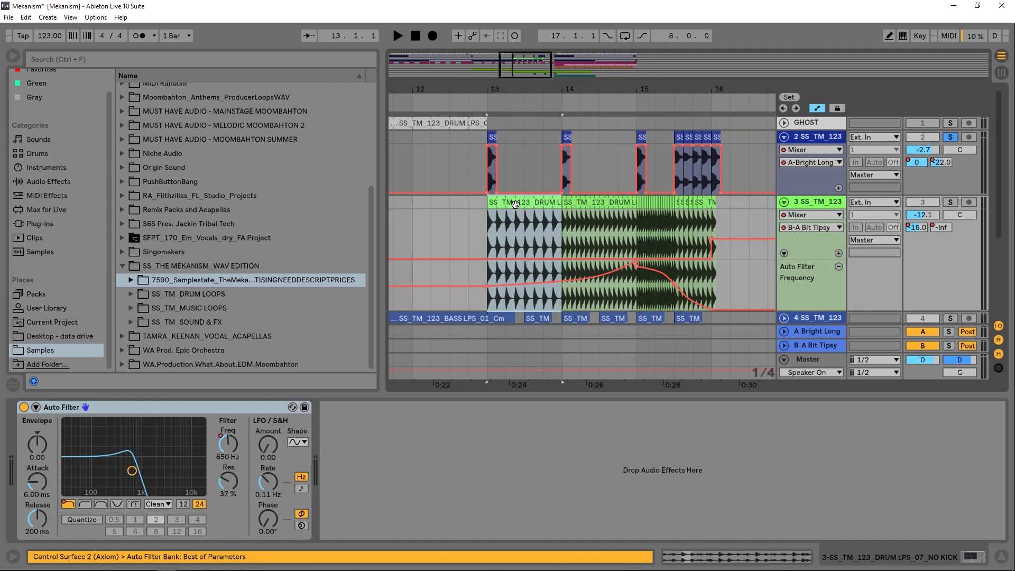
right_click(513, 204)
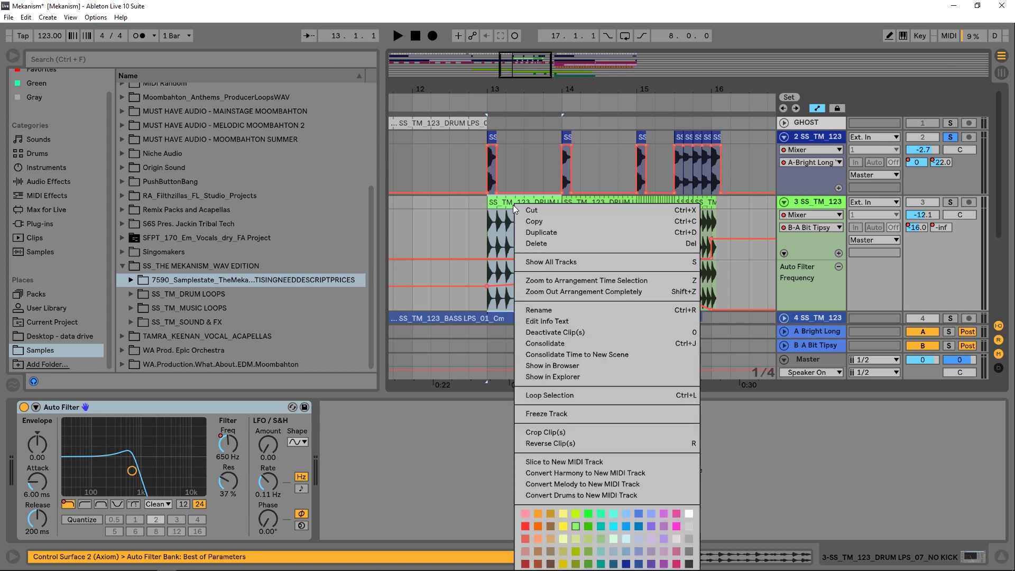
left_click(590, 366)
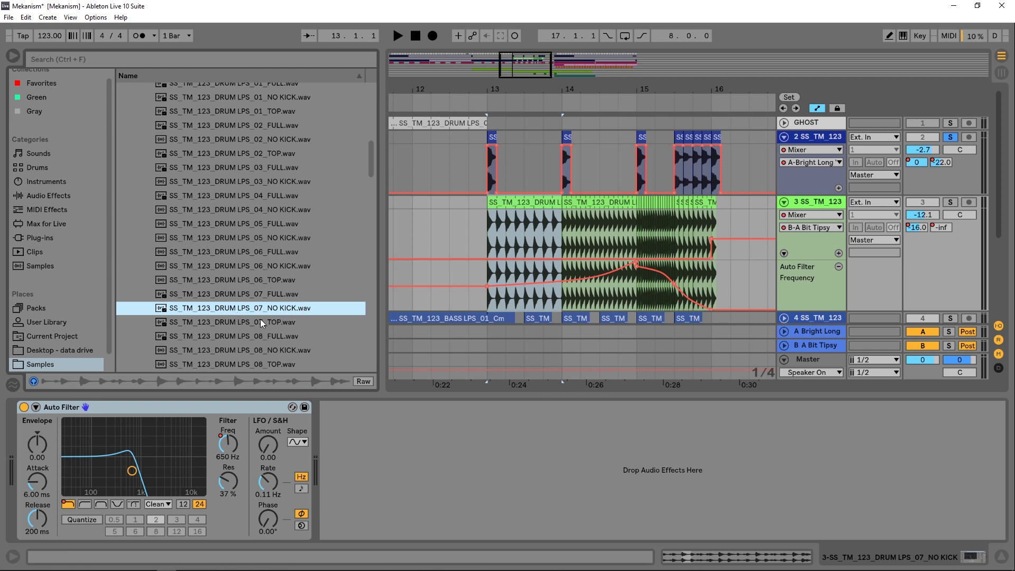
- Preview the FULL, NO KICK and TOP versions of the SS_TM_123_DRUM LPS_07 loop in the browser
left_click(273, 292)
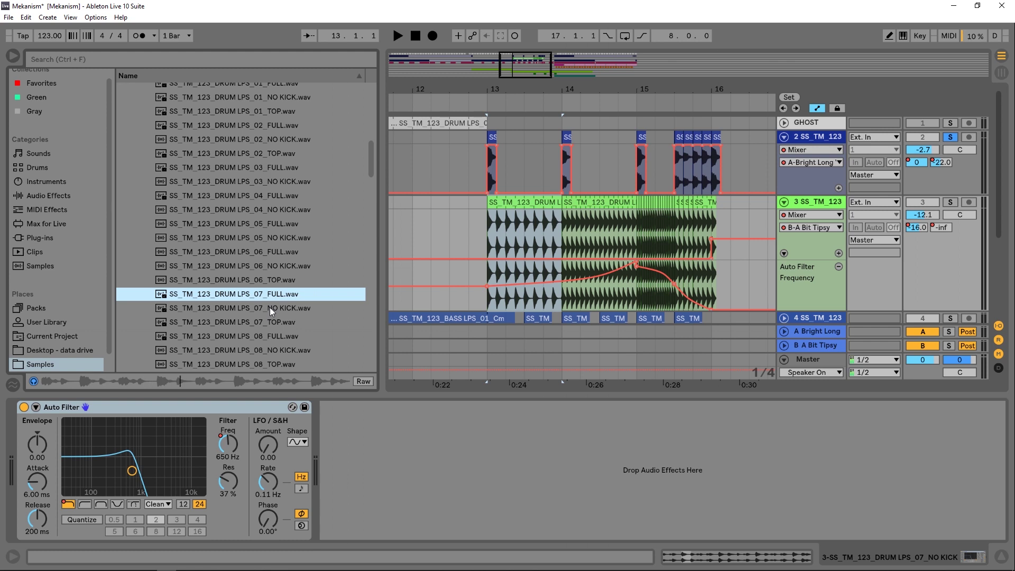
left_click(270, 307)
left_click(274, 322)
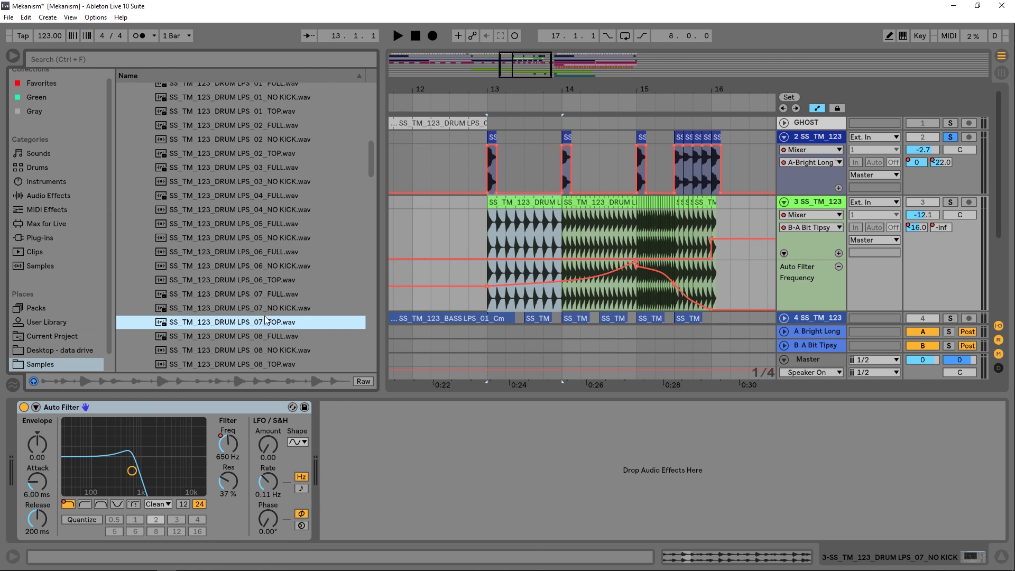
- Solo track 3, play it briefly from bar 13, and open the first clip there to examine its looped sample slice
left_click(486, 239)
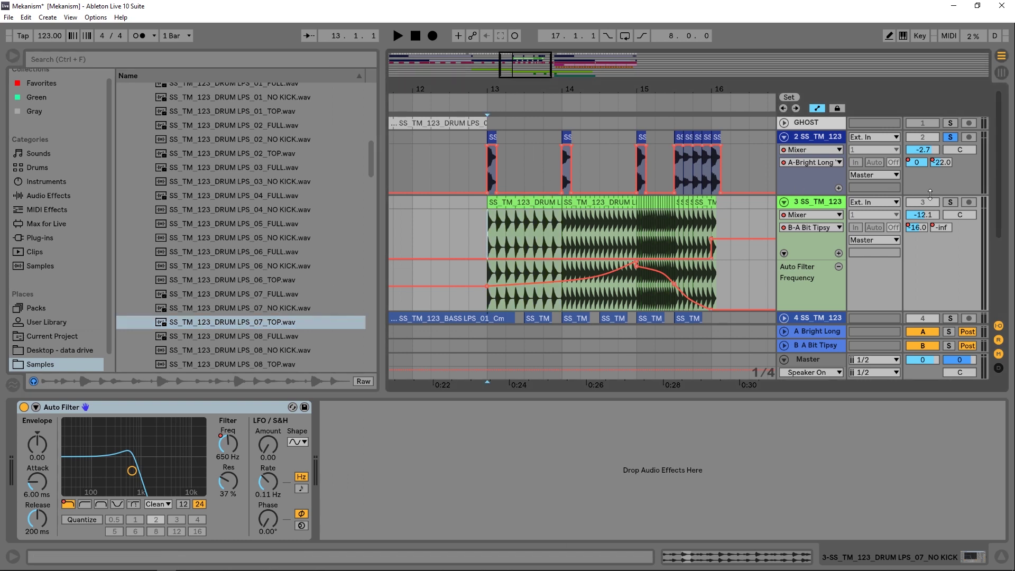
left_click(950, 205)
key("space")
key("space")
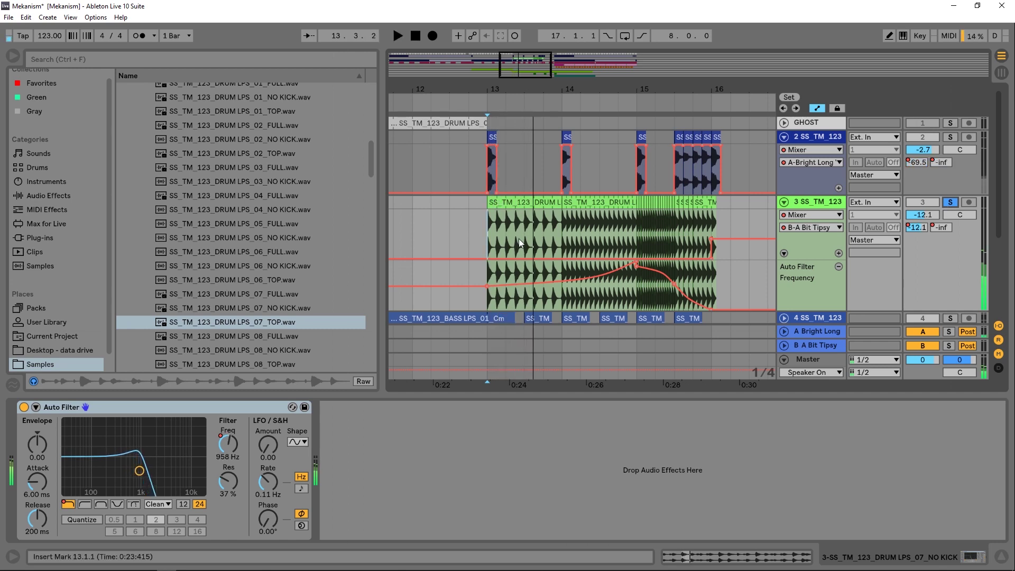
left_click(497, 203)
left_click_drag(444, 405, 444, 332)
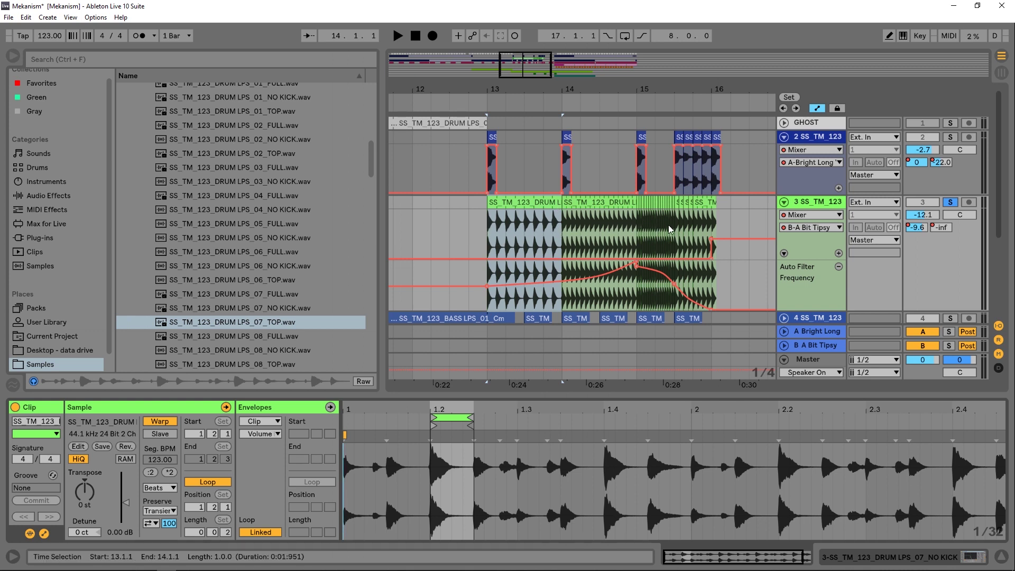
- Show track 3's Auto Filter Frequency automation, followed by its Filter Type automation
left_click(812, 215)
left_click(813, 238)
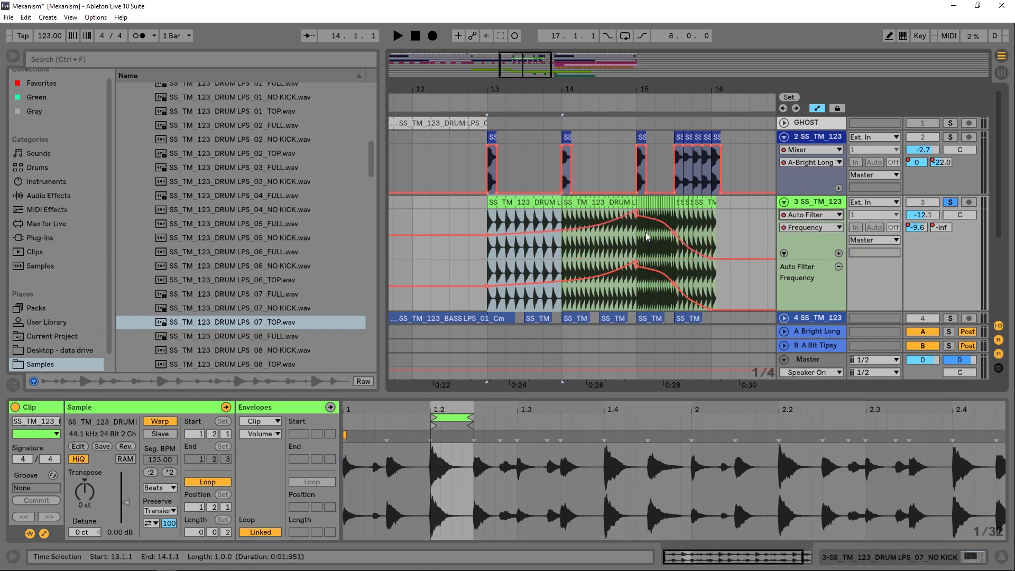
left_click(821, 228)
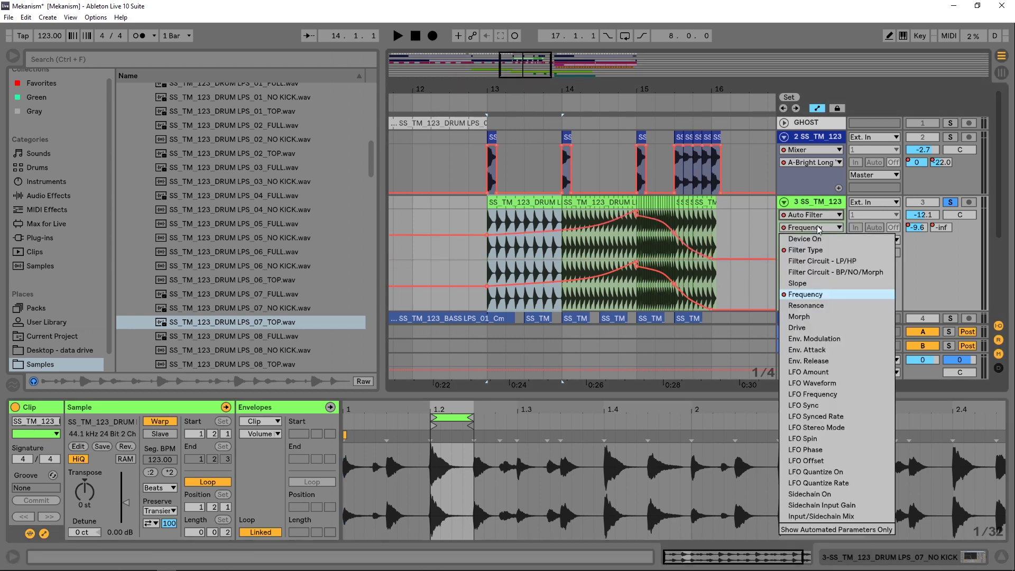
left_click(812, 249)
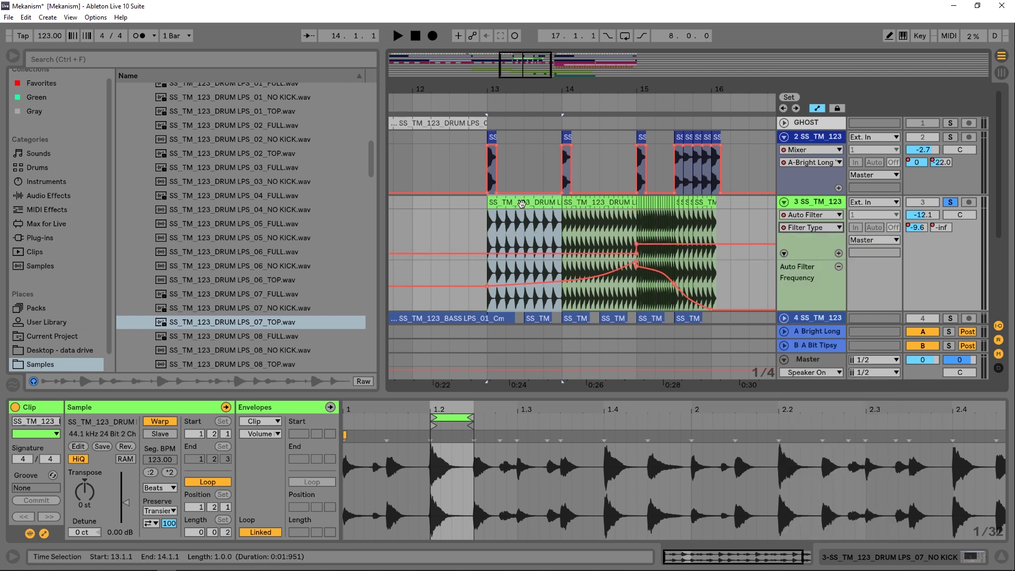
- Play the soloed track 3 from bar 13 to just past bar 16 to hear the filter automation, and stop
left_click(488, 235)
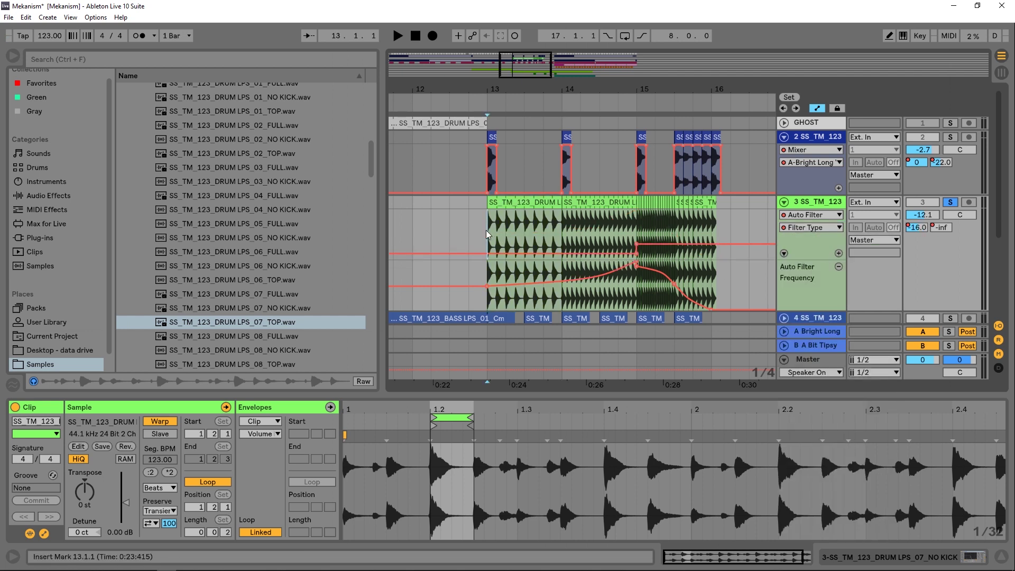
key("space")
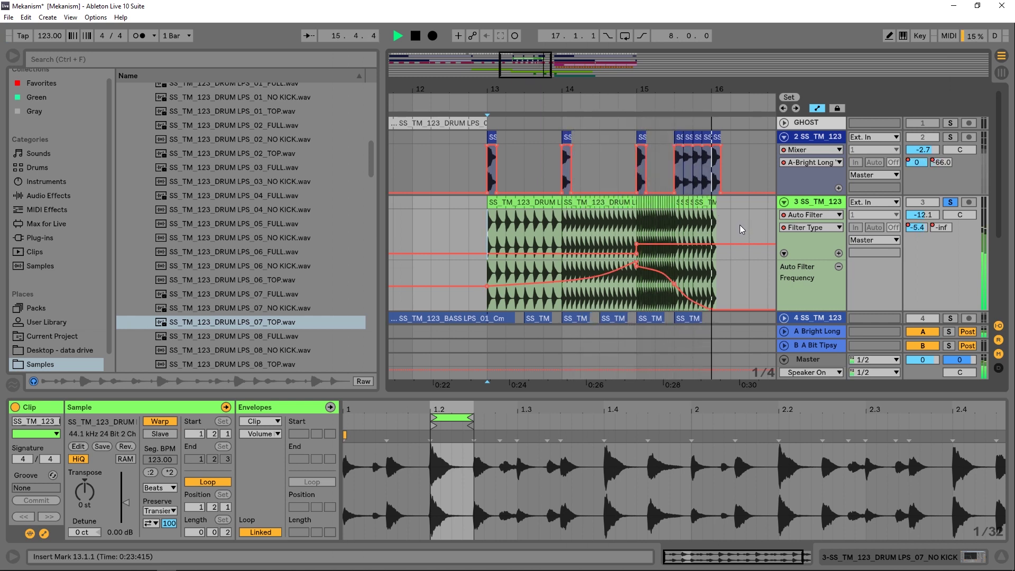
key("space")
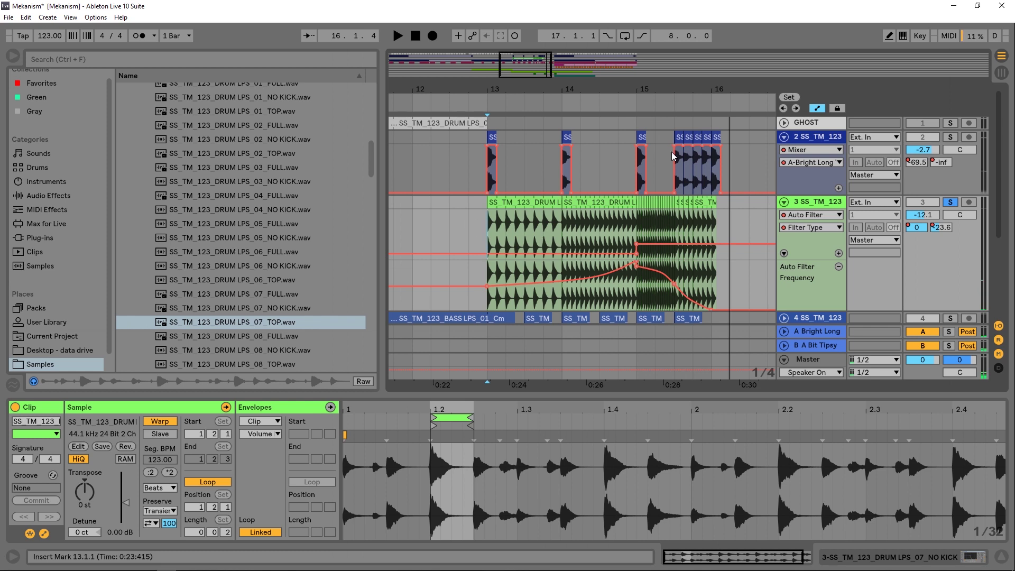
- Show track 3's Auto Filter device and play from bar 13 to near bar 16, watching its filter type and frequency follow the automation
scroll(634, 233, "down", 1)
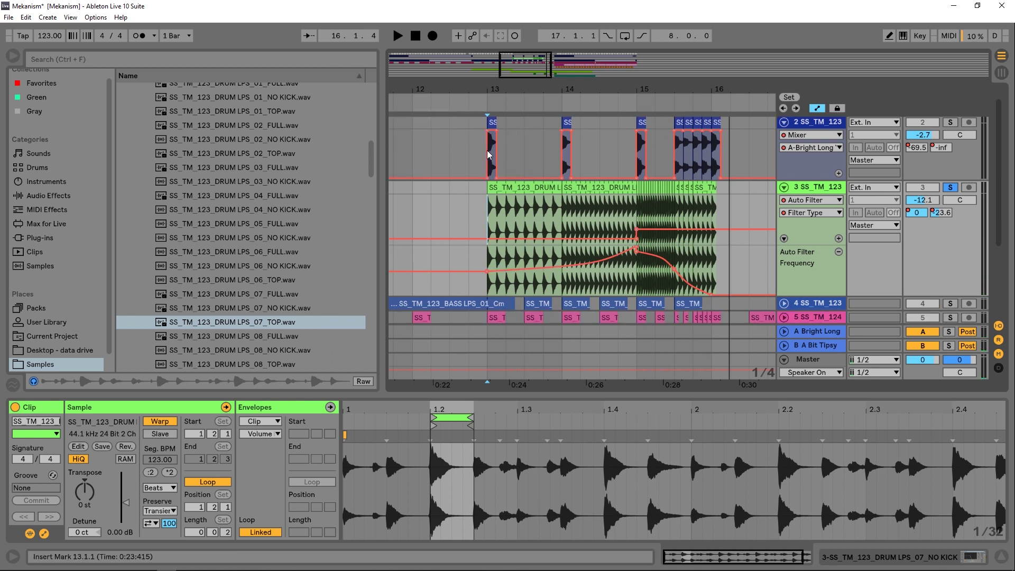
scroll(641, 255, "down", 1)
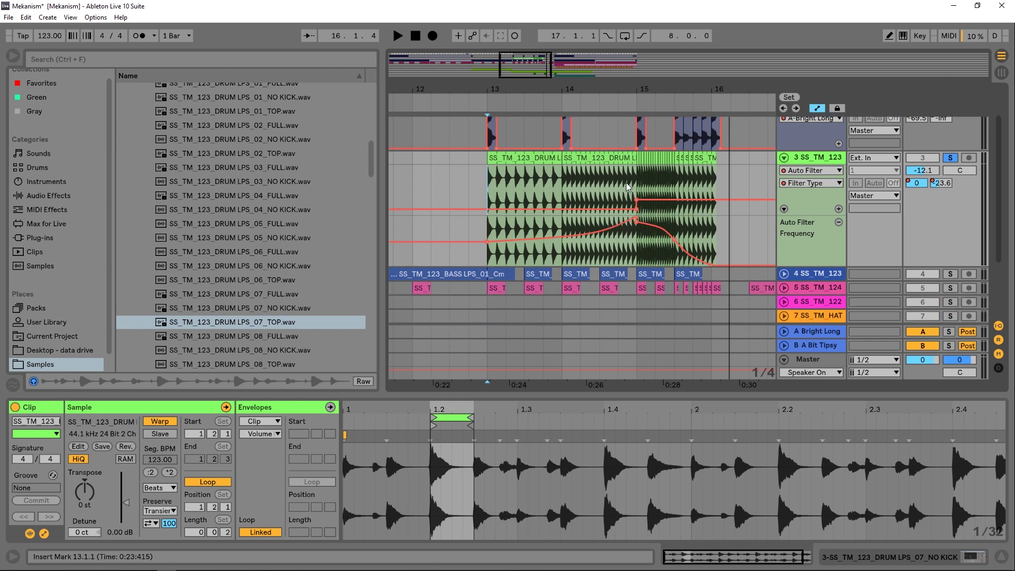
left_click(638, 177)
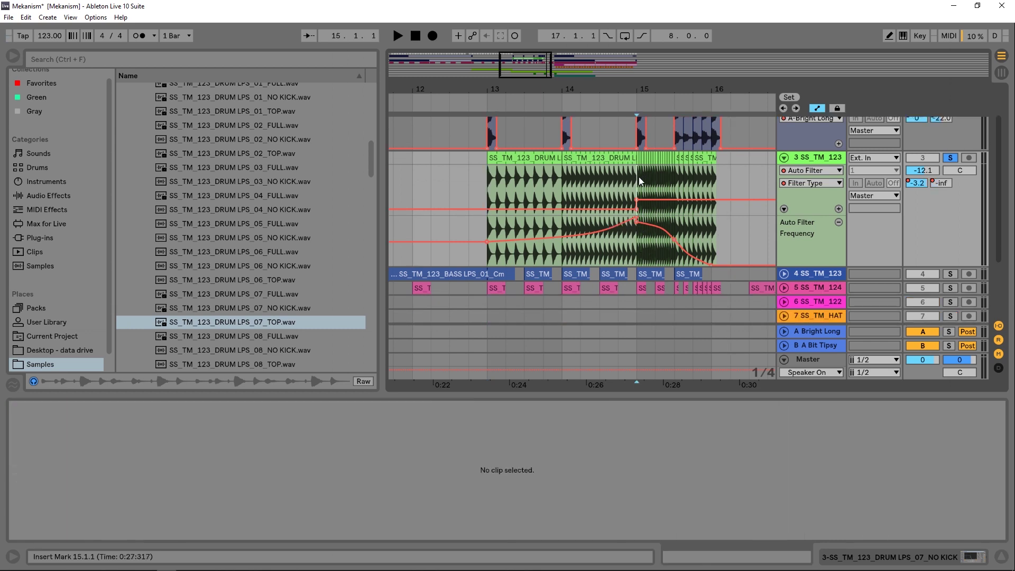
left_click(855, 560)
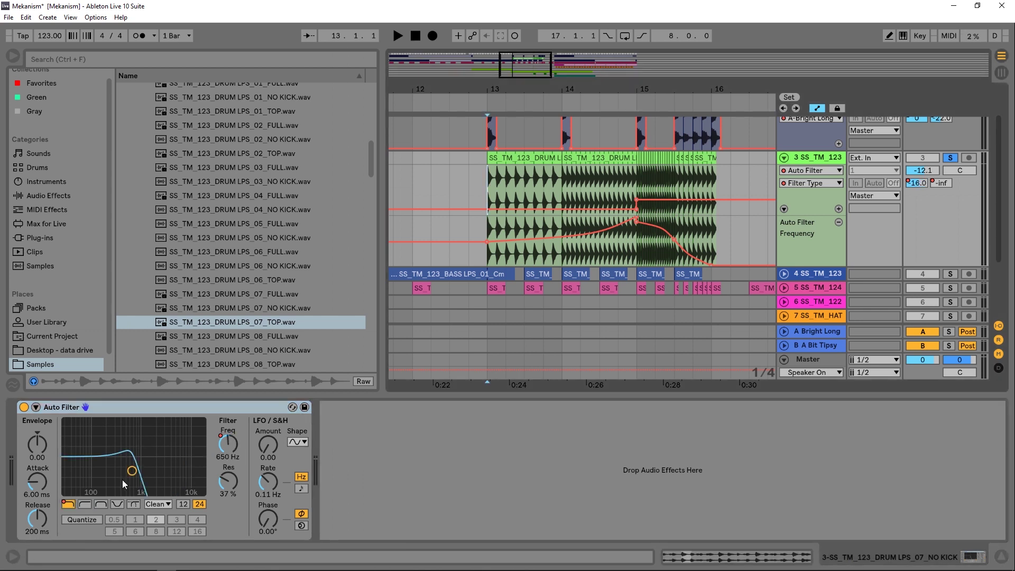
key("space")
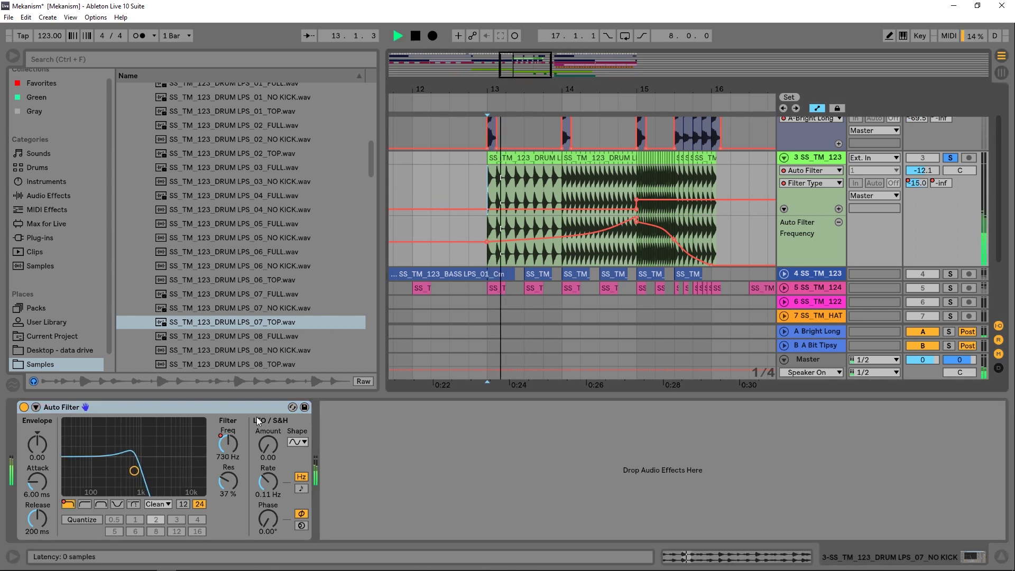
left_click(83, 507)
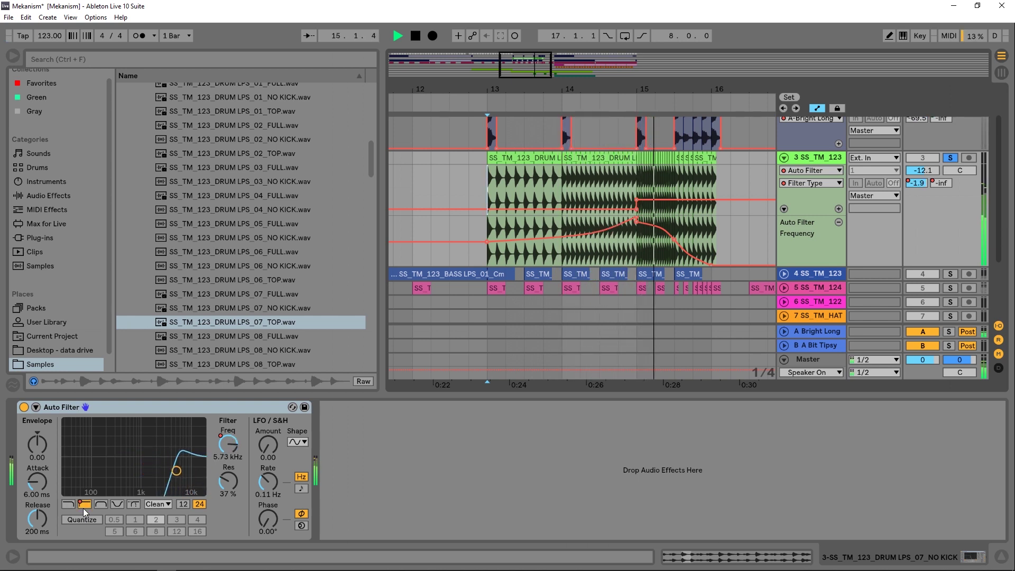
key("space")
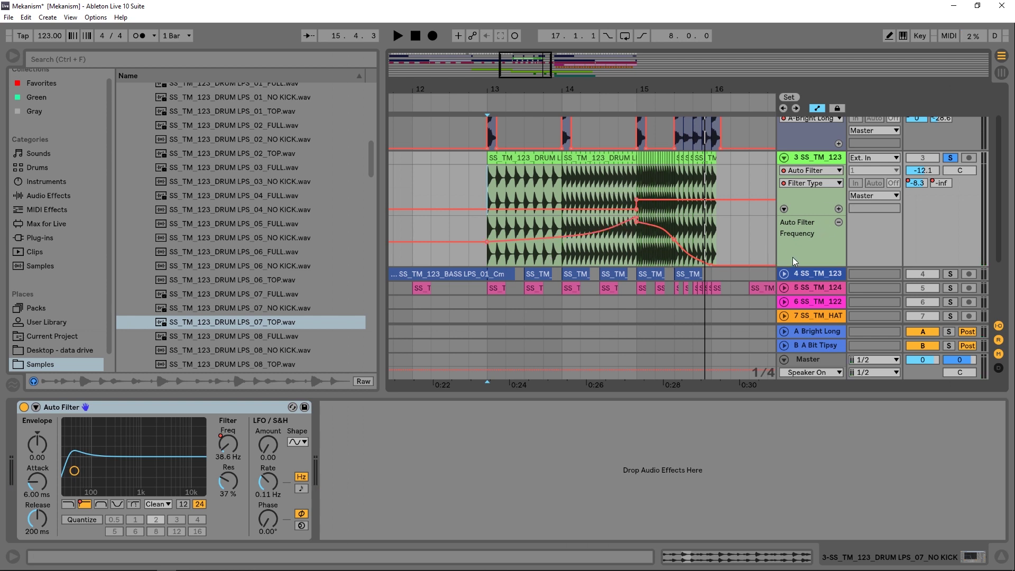
- Expand bass track 4 and examine the low chain of its Audio Effect Rack, collapsing EQ Eight to show the Compressor and Auto Filter
scroll(792, 261, "down", 2)
left_click(784, 229)
left_click_drag(614, 90, 612, 19)
left_click(482, 226)
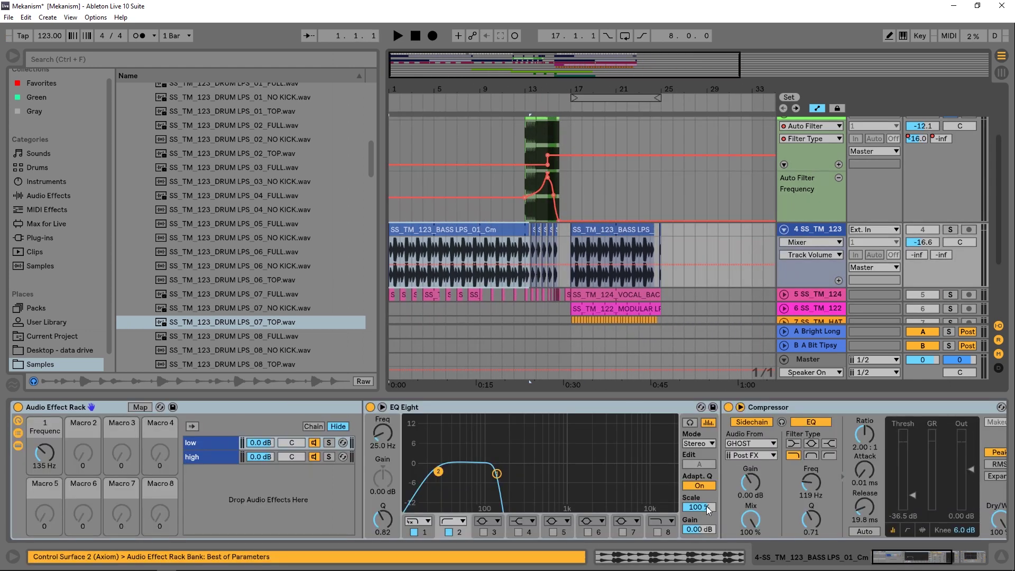
left_click(209, 438)
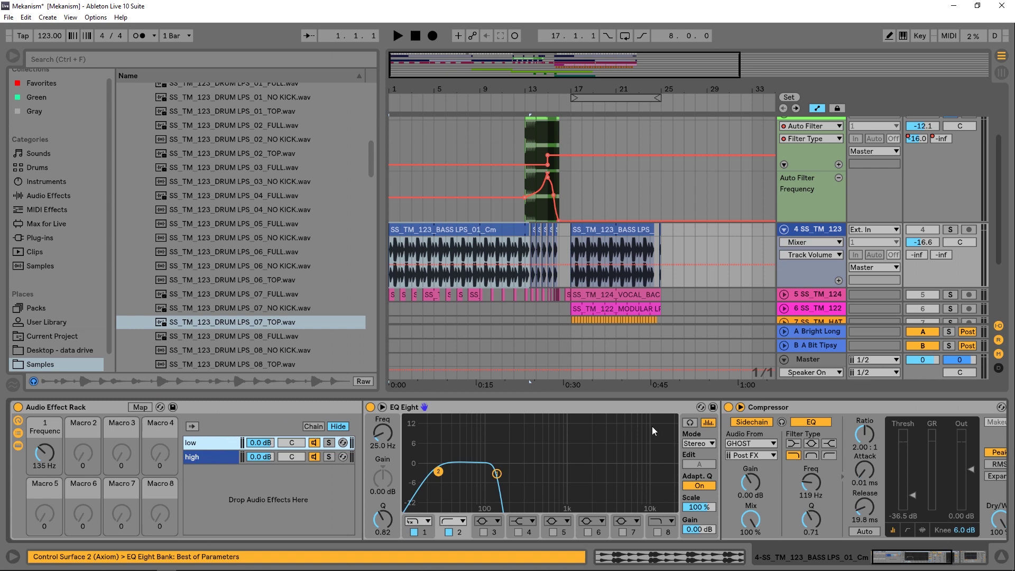
left_click_drag(925, 555, 962, 555)
double_click(275, 407)
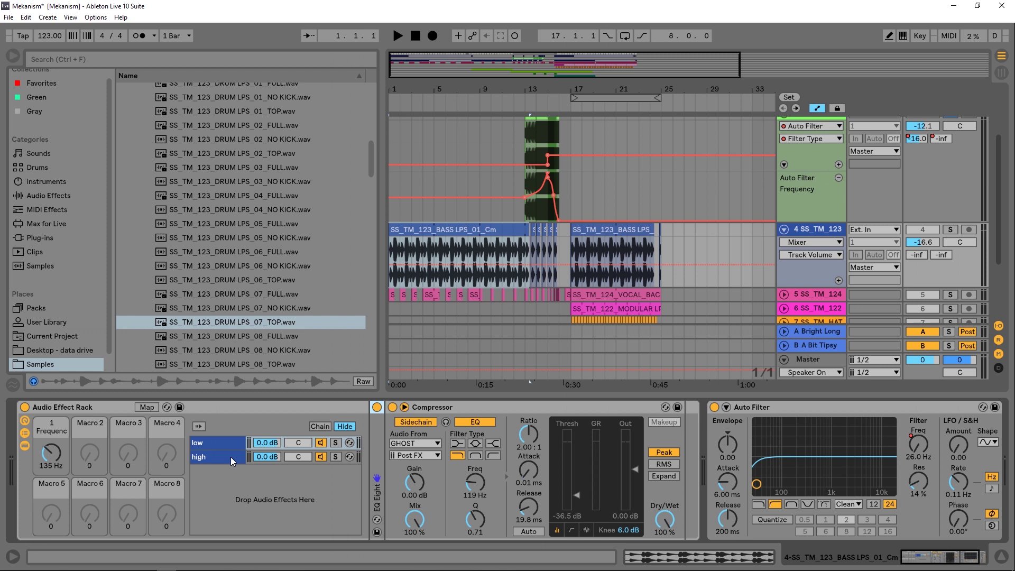
- Solo the bass track and play from 6.1.3, bypassing and re-enabling the Audio Effect Rack to compare the sidechained sound
left_click_drag(452, 84, 466, 159)
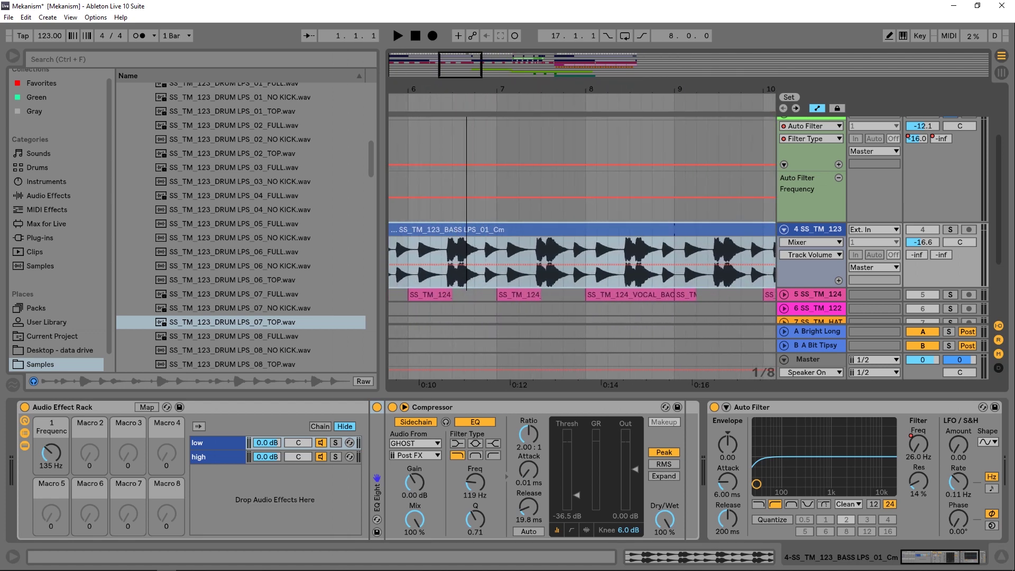
left_click(435, 247)
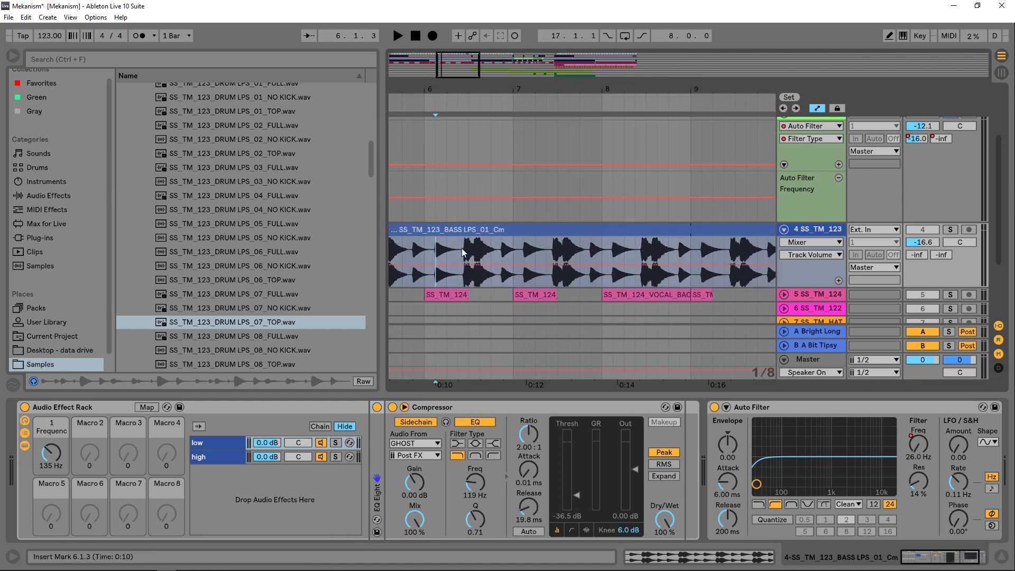
left_click_drag(552, 86, 497, 40)
left_click(475, 103)
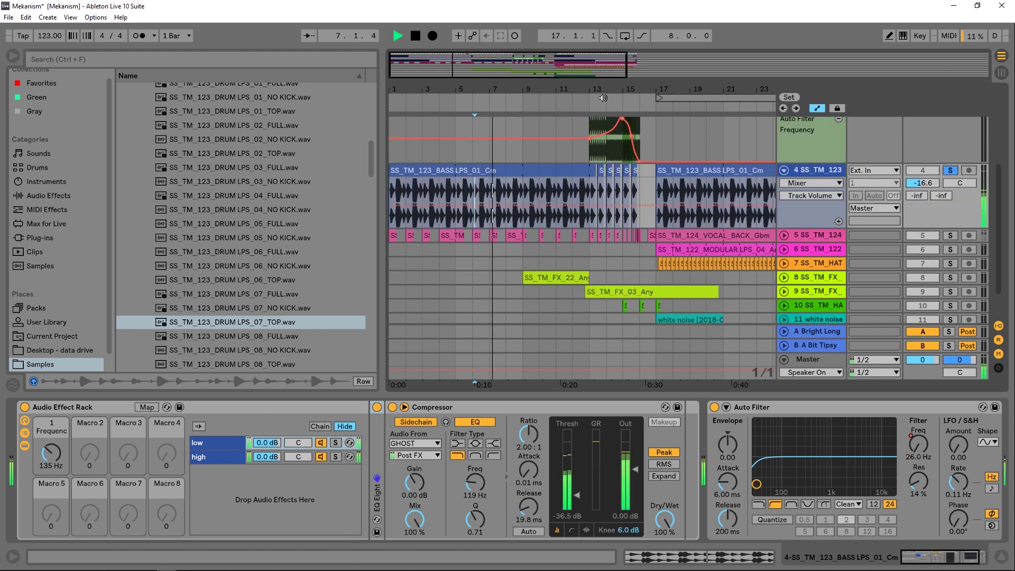
left_click(24, 408)
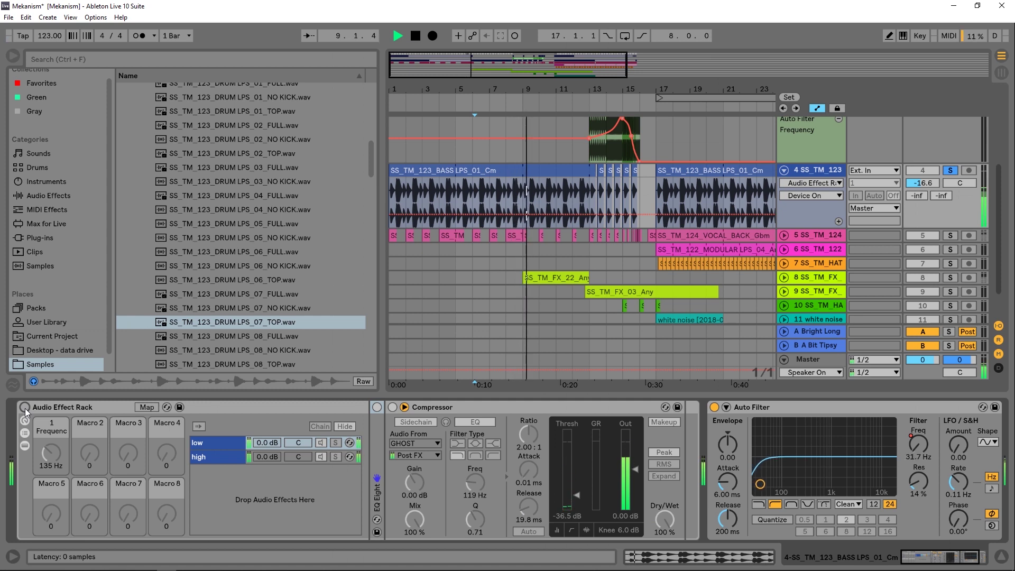
left_click(24, 408)
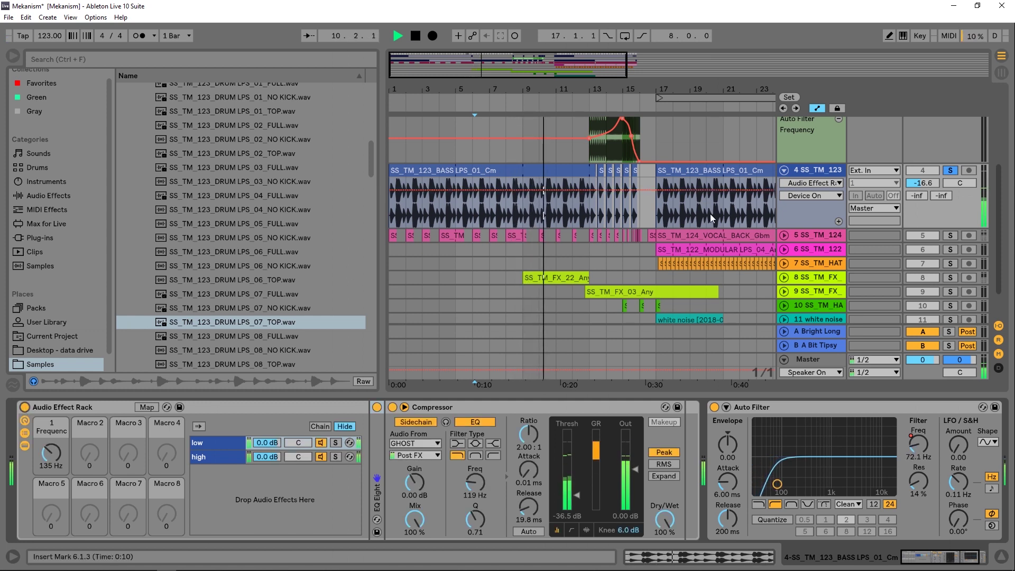
- Stop playback and show the bass track's Auto Filter Frequency automation from bar 9 to the break
left_click(810, 183)
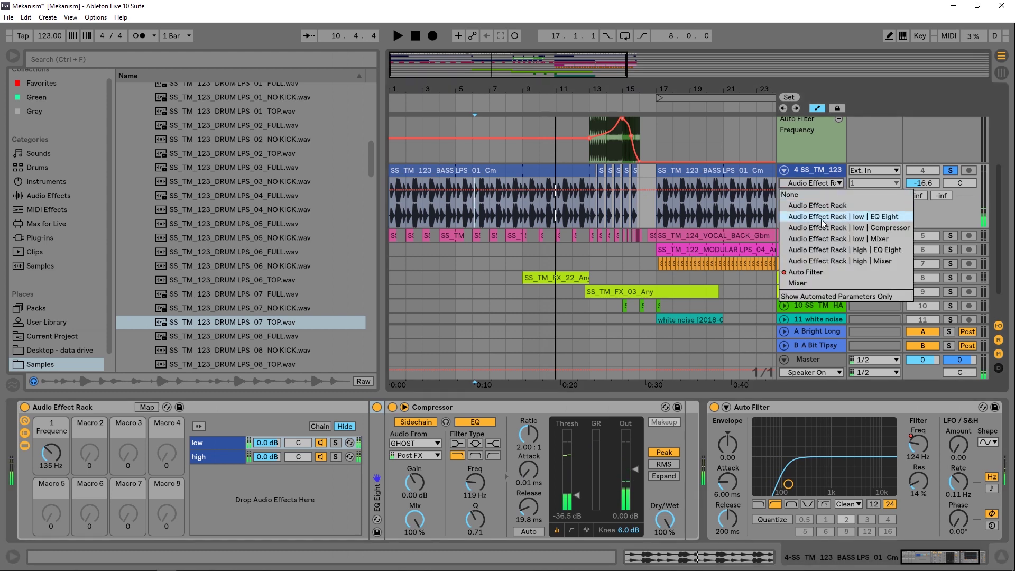
left_click(805, 271)
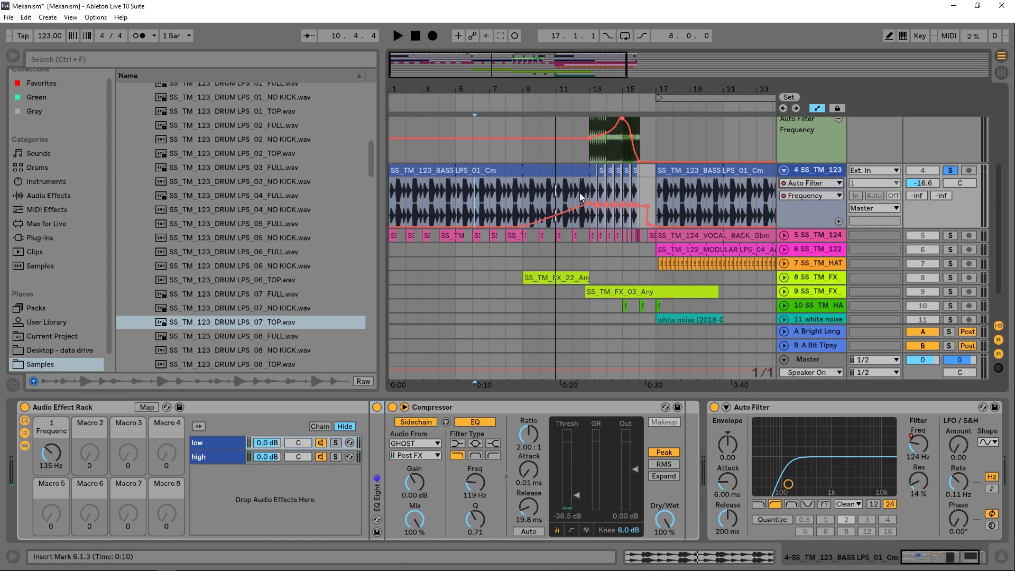
left_click(809, 196)
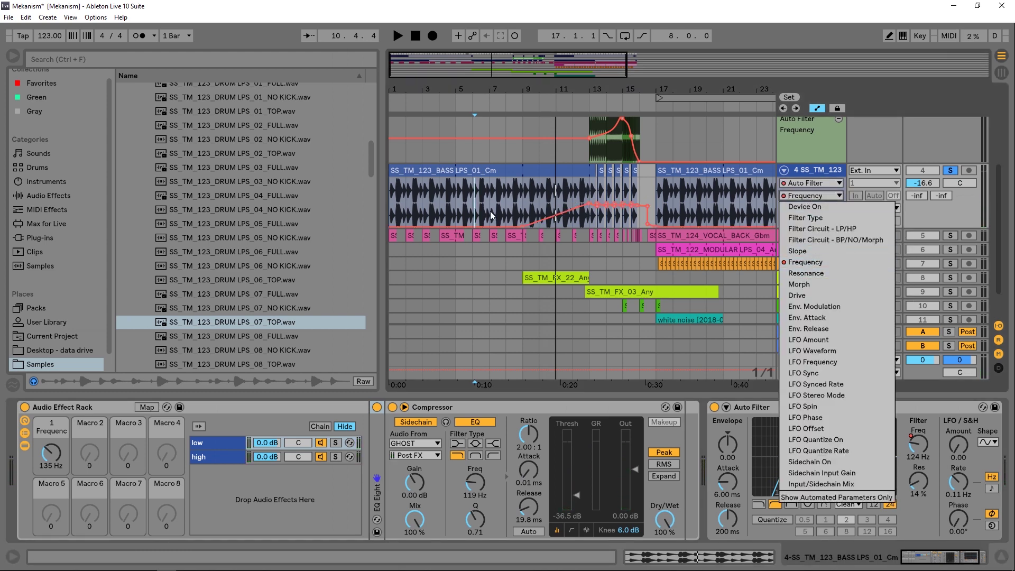
left_click(522, 214)
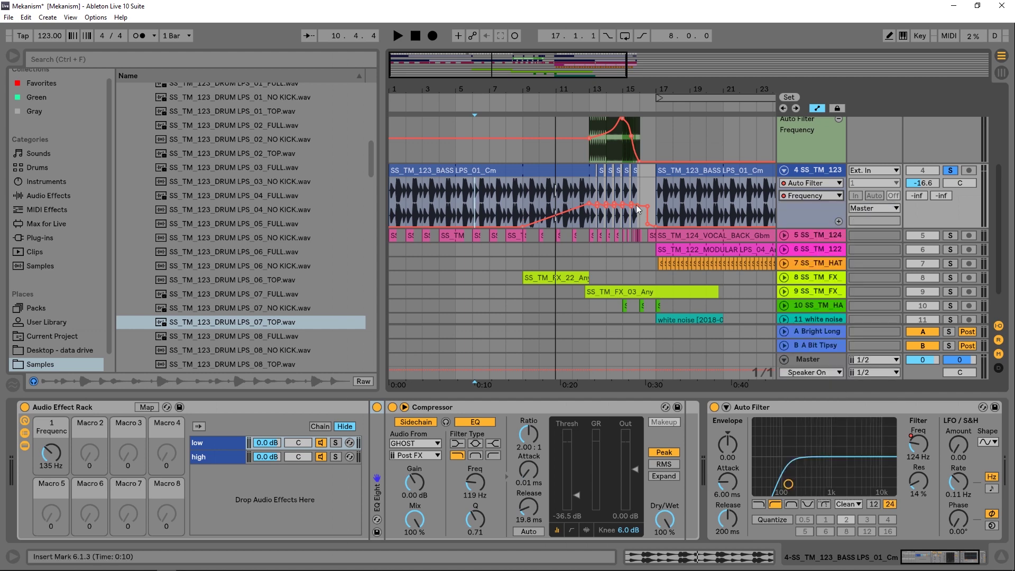
- Expand vocal track 5 and view its clips with the Vocal Fun Decay and A Bit Tipsy send automation lanes
scroll(638, 209, "down", 2)
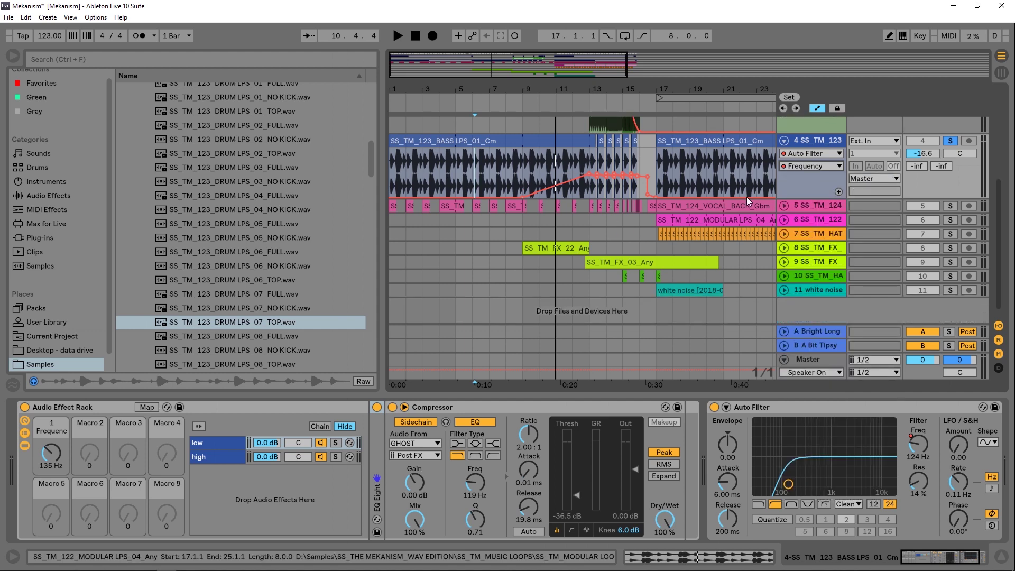
left_click(784, 206)
left_click_drag(459, 89, 460, 71)
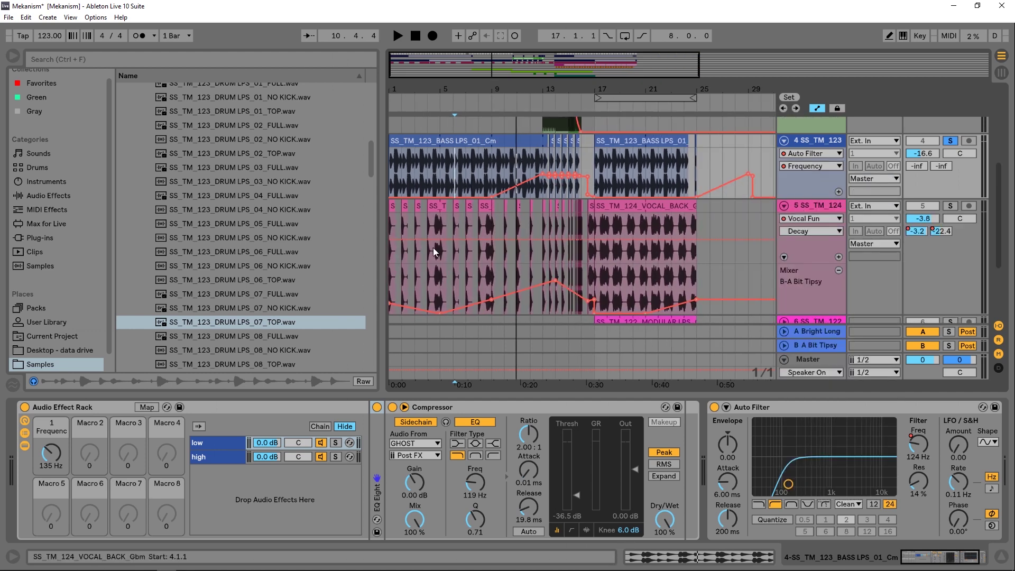
- Select the vocal clip at bar 4, view its sample and warp settings, and return to the track's Auto Filter and Vocal Fun devices
left_click(433, 206)
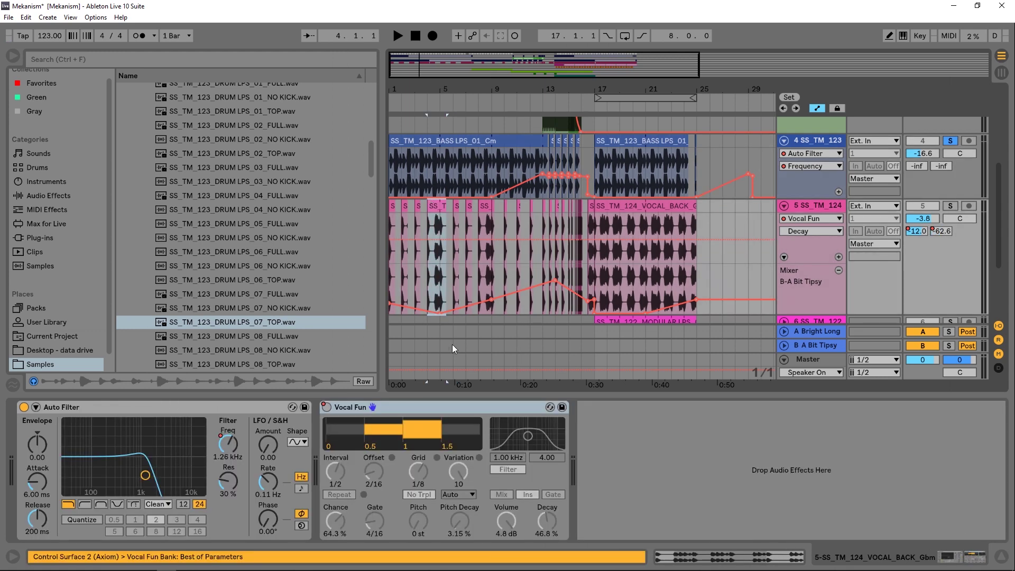
left_click(697, 558)
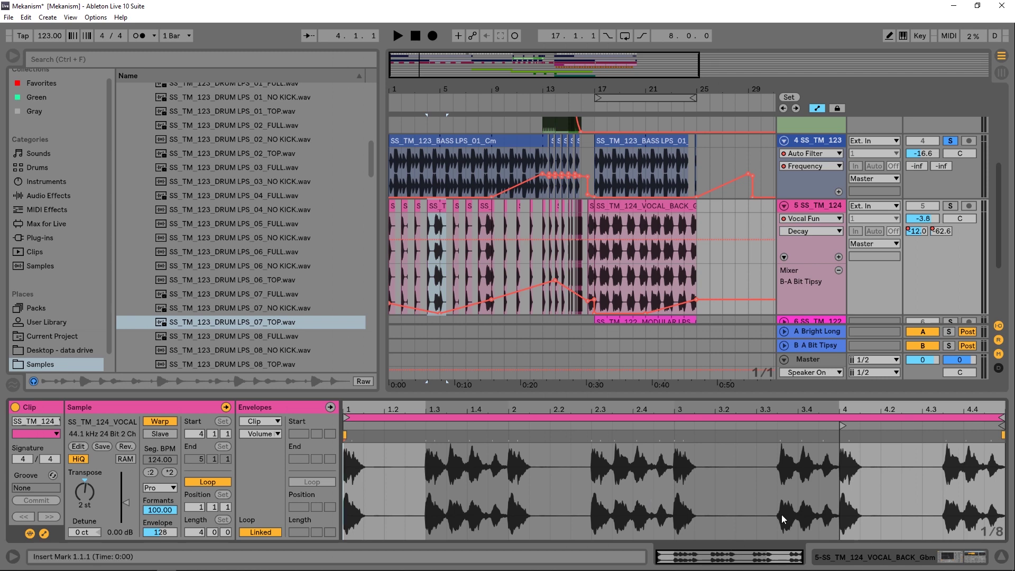
left_click(843, 553)
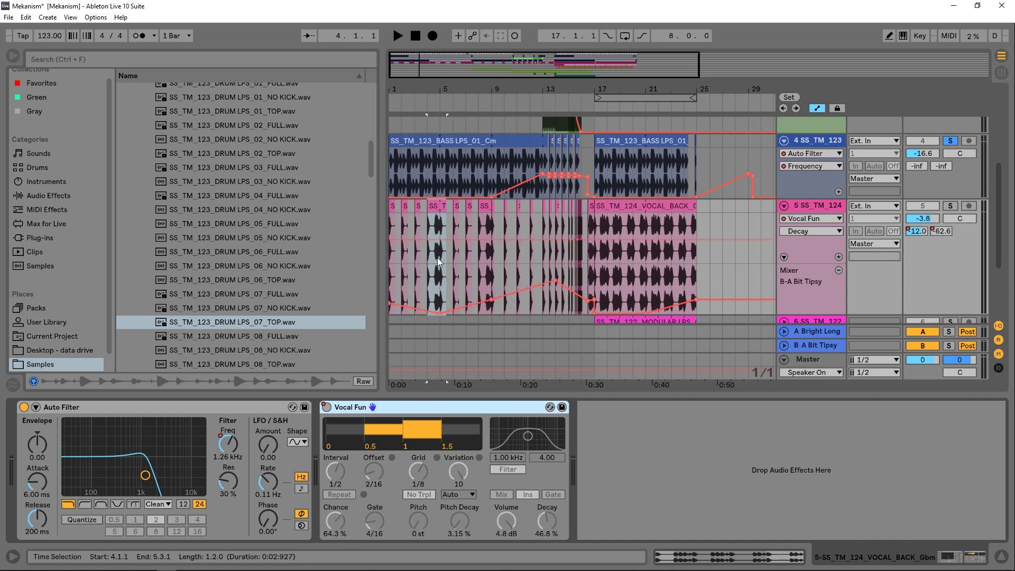
- Solo vocal track 5 and play it from bar 1, jump ahead to about bar 11, and stop playback after the drop starts
left_click(956, 205)
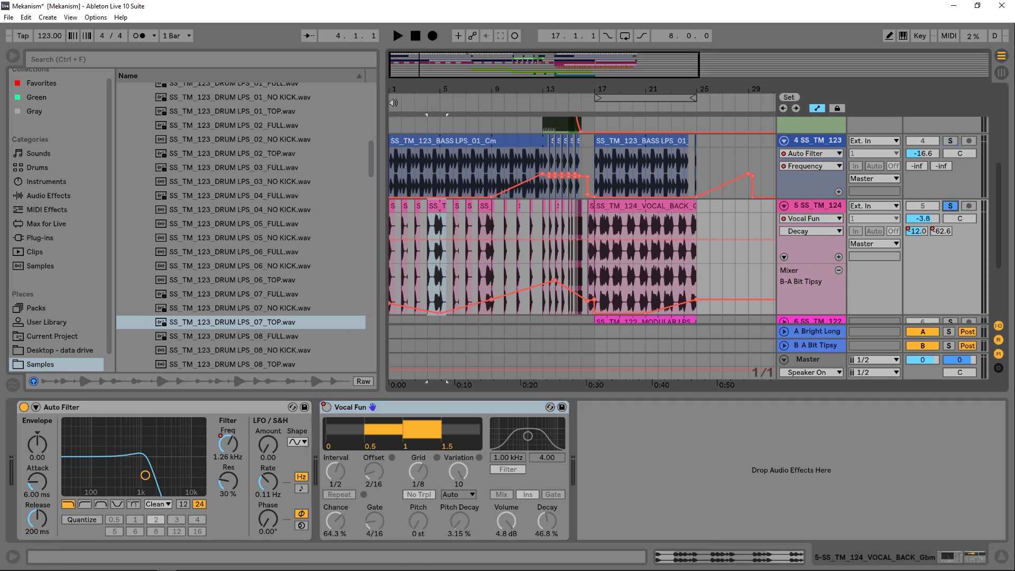
left_click(393, 102)
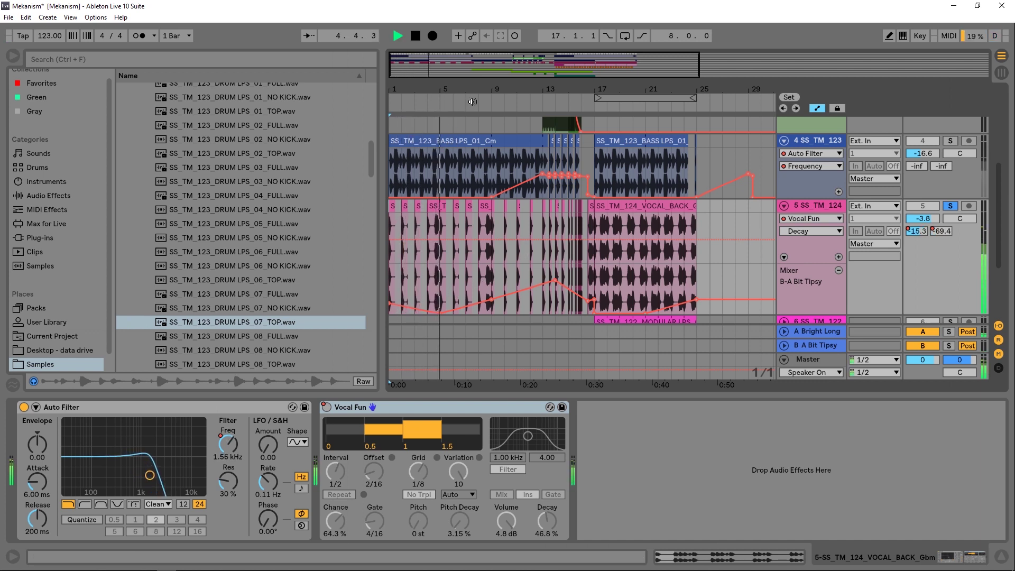
key("space")
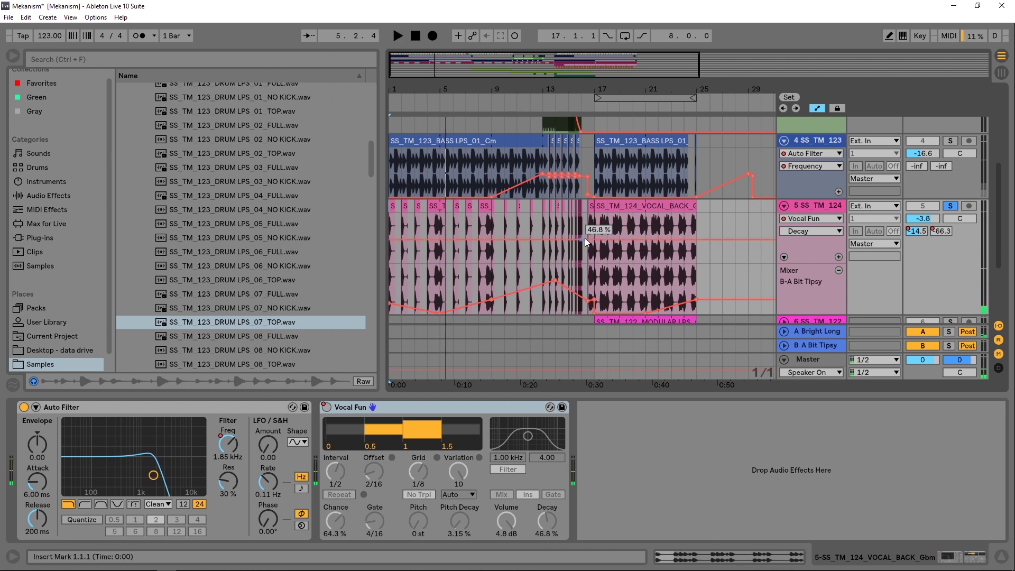
left_click(522, 103)
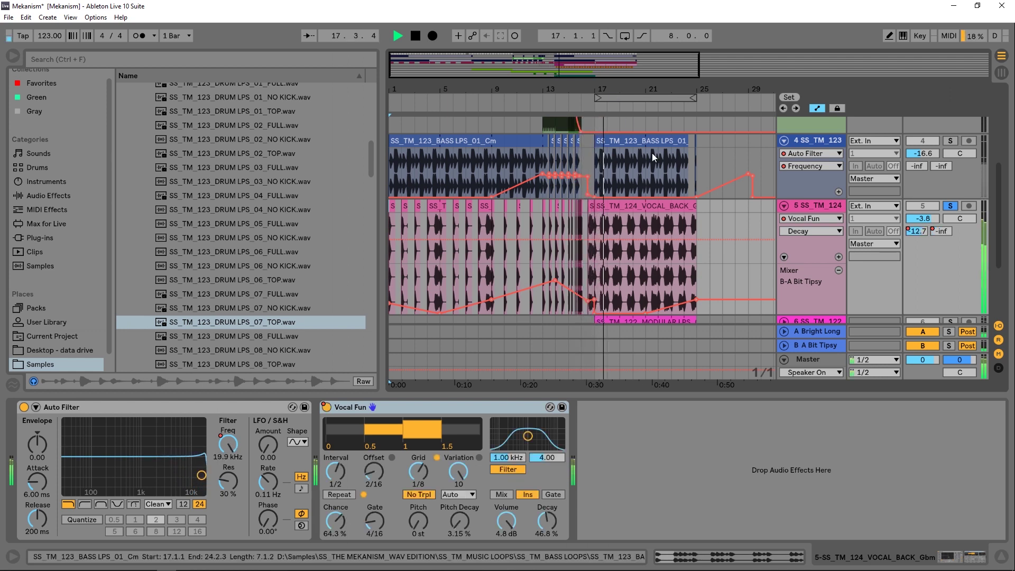
key("space")
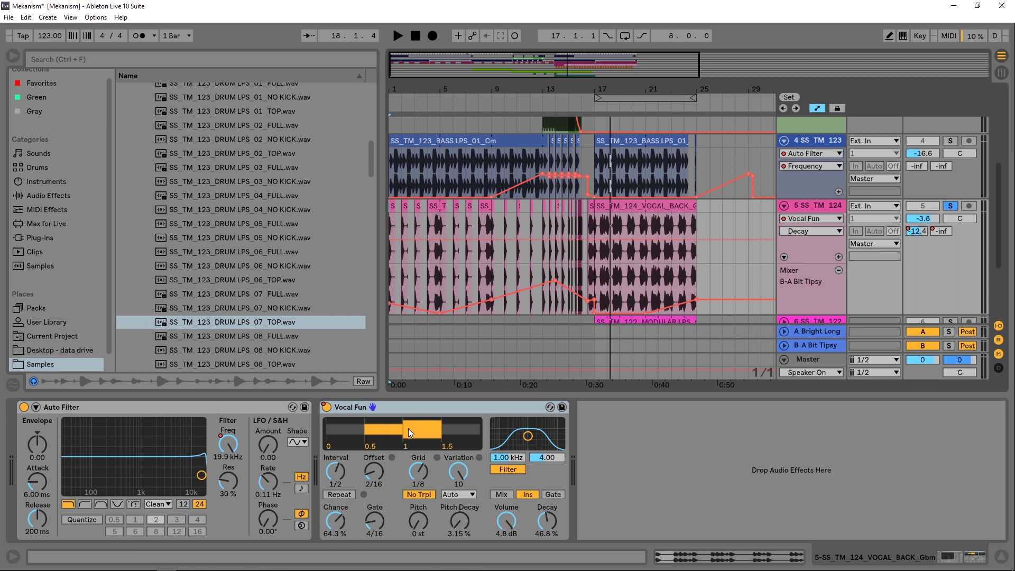
- Play the soloed vocal drop from 17.1.1 to hear the Vocal Fun effect, and stop playback
left_click(601, 258)
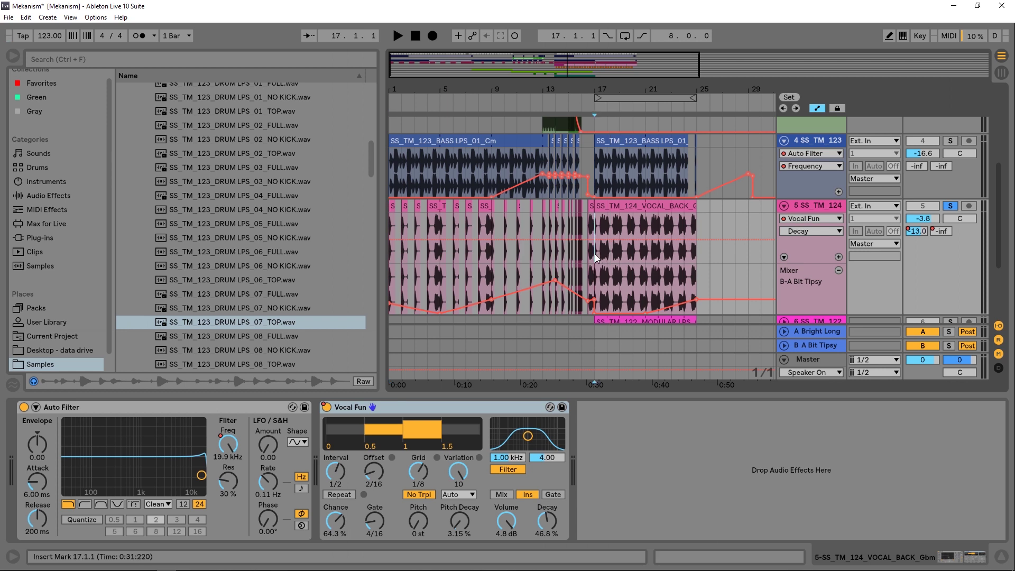
key("space")
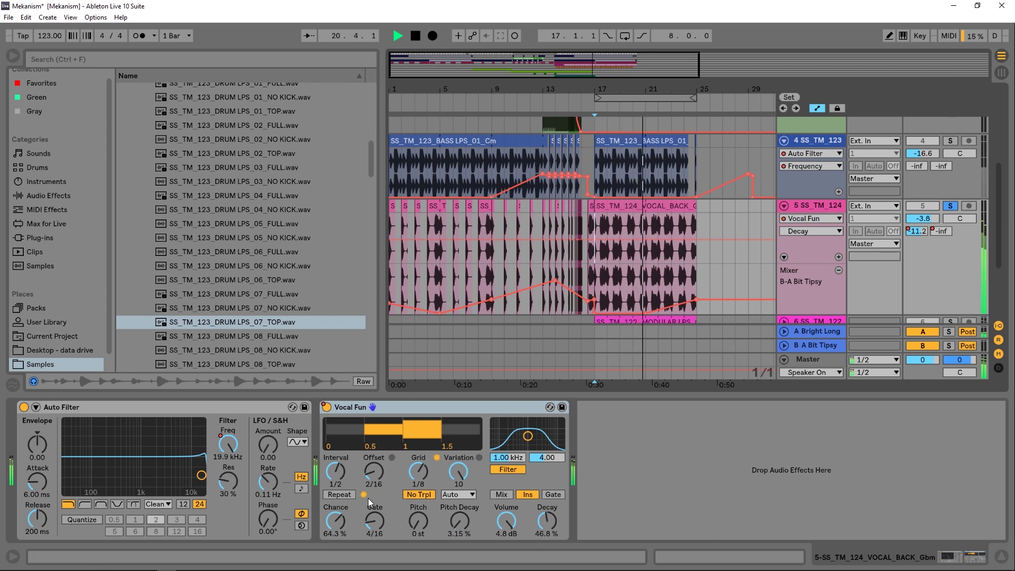
key("space")
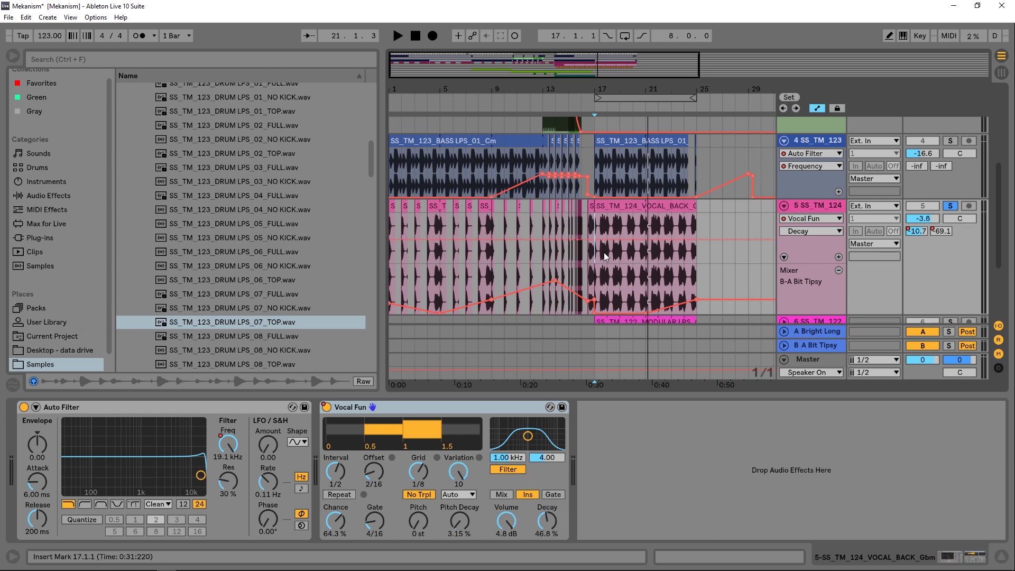
- Collapse vocal track 5, expand and solo modular loop track 6, and select the loop range from bar 17 to 25
left_click(783, 206)
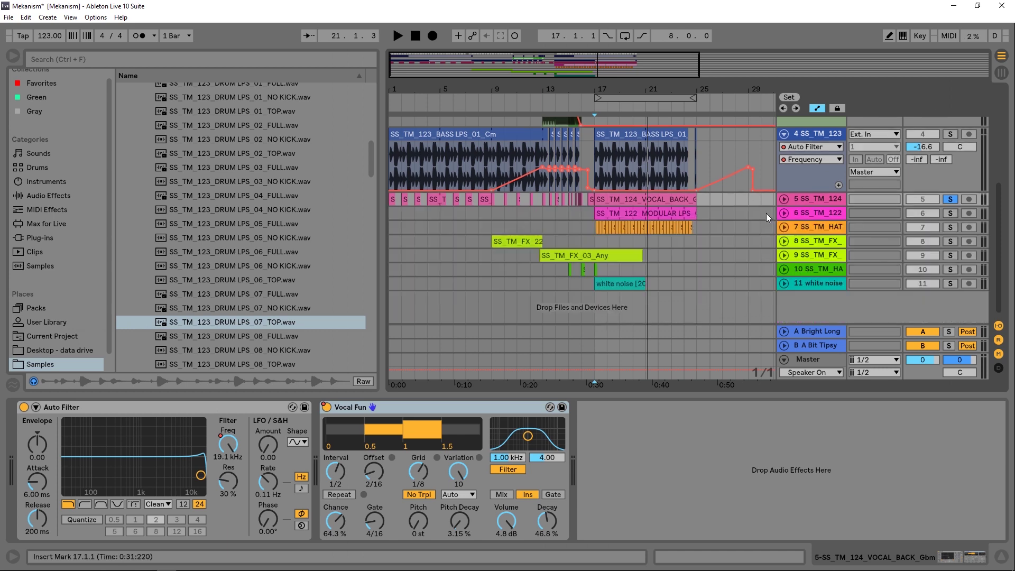
left_click(783, 212)
scroll(588, 168, "up", 1)
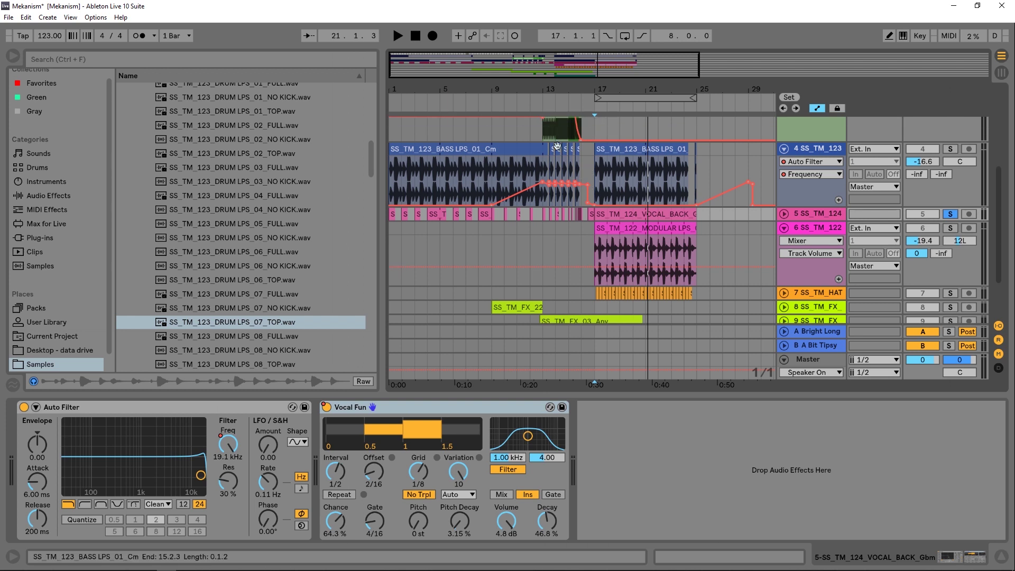
left_click(643, 97)
scroll(627, 241, "down", 3)
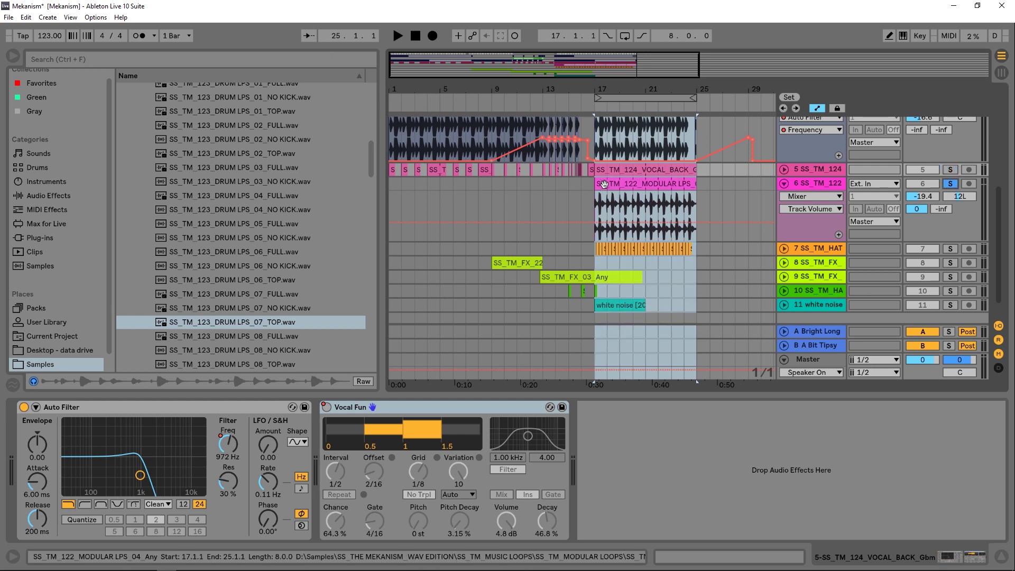
- Show the modular loop clip's source sample in the browser and open the clip's sample settings and volume envelope
right_click(618, 225)
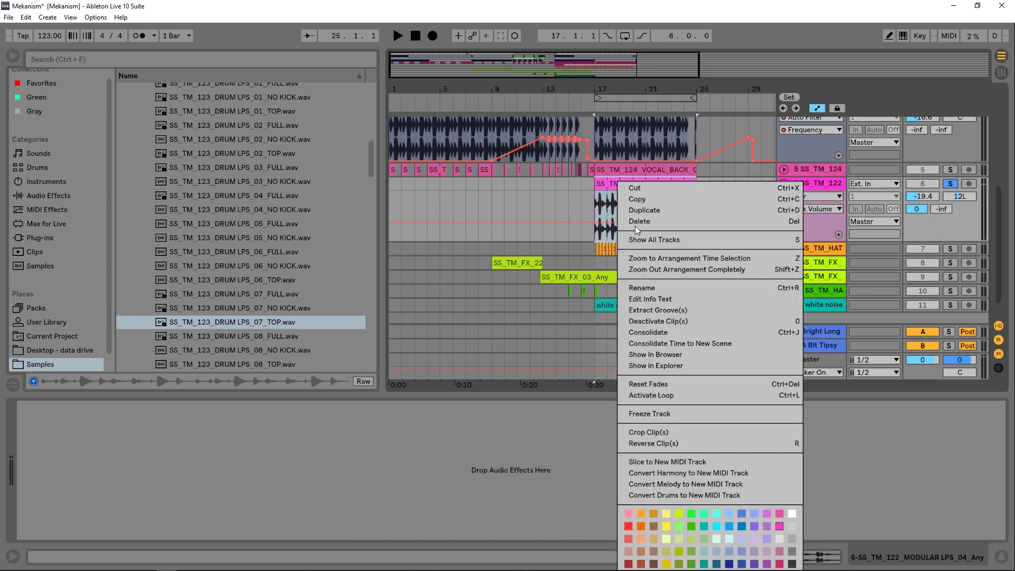
left_click(662, 354)
scroll(250, 254, "down", 1)
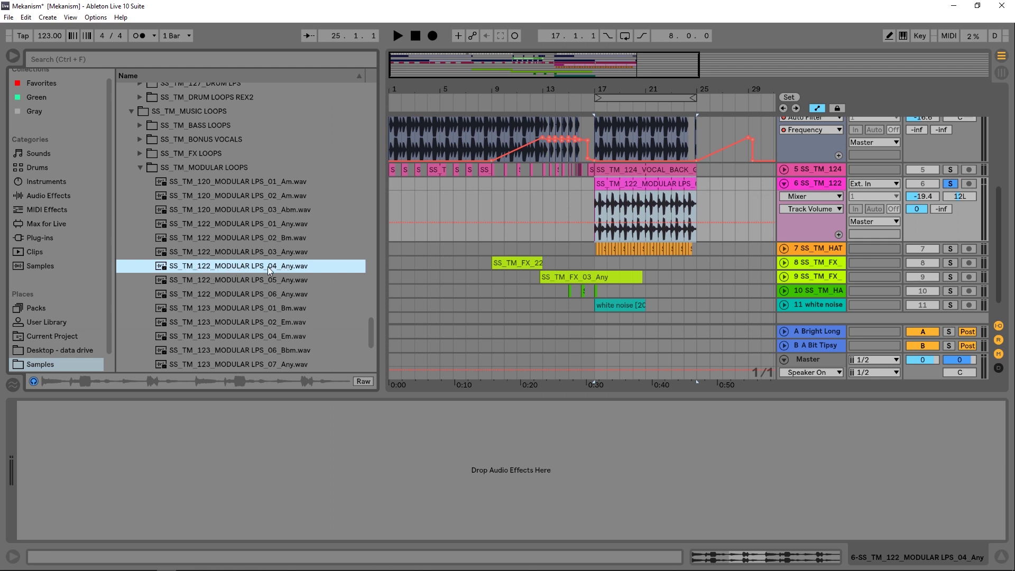
left_click(629, 186)
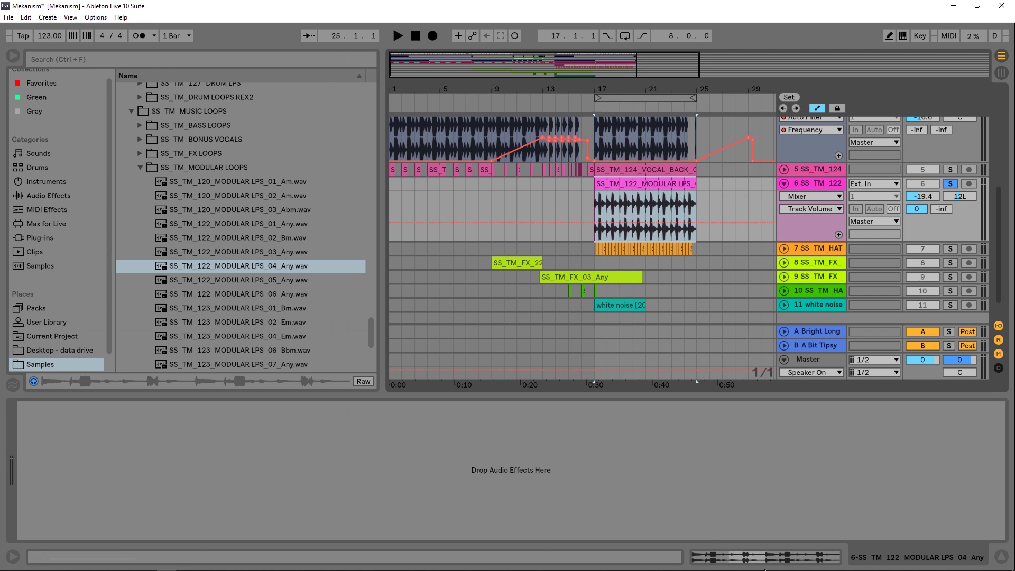
left_click(758, 555)
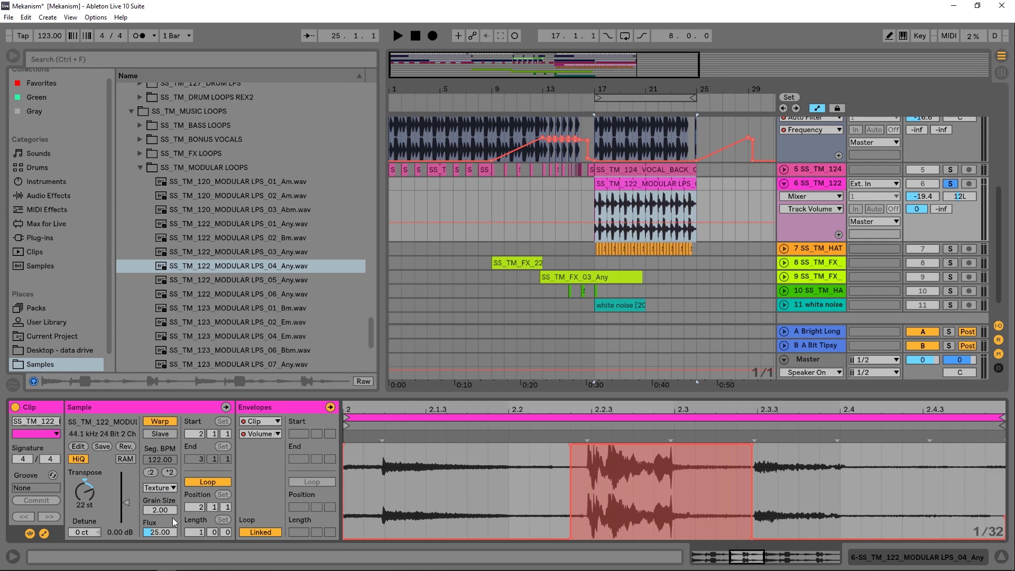
- Play the soloed modular loop from 17.1.1 and stop playback
left_click(593, 205)
key("space")
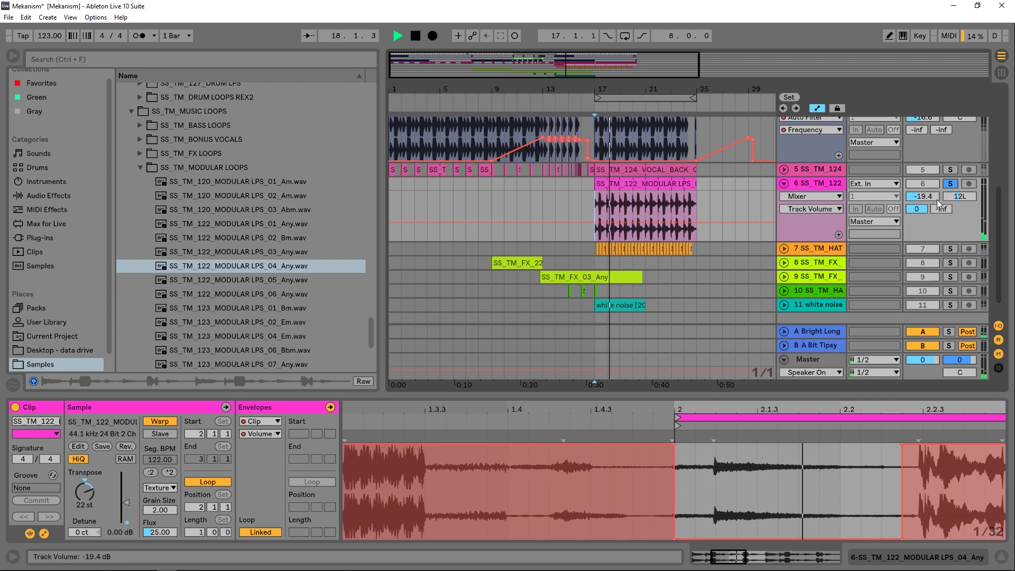
key("space")
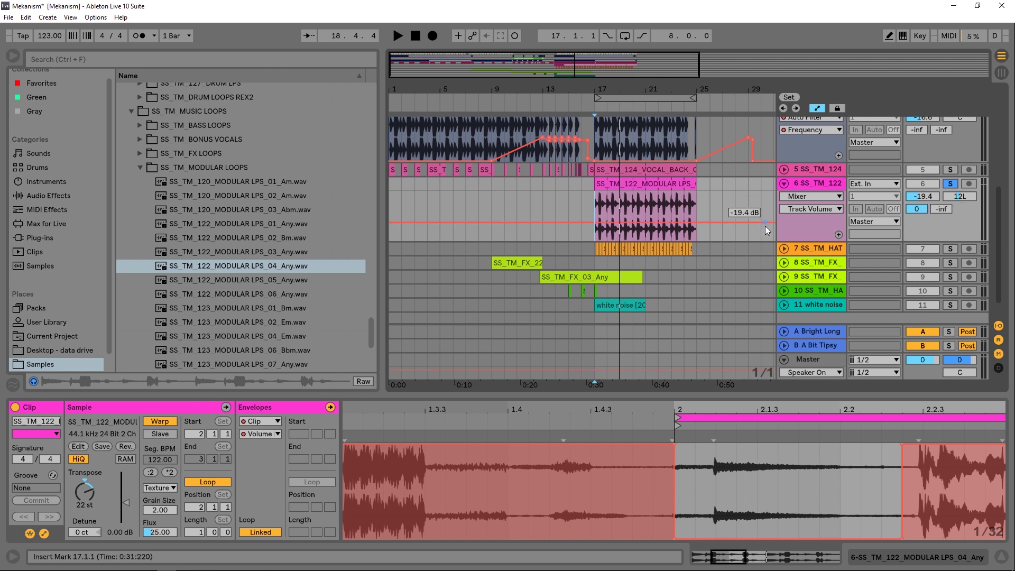
- Preview the original SS_TM_122_MODULAR LPS_04_Any.wav sample, examine the clip's full volume envelope, and replay the soloed clip from 17.1.1
left_click(243, 265)
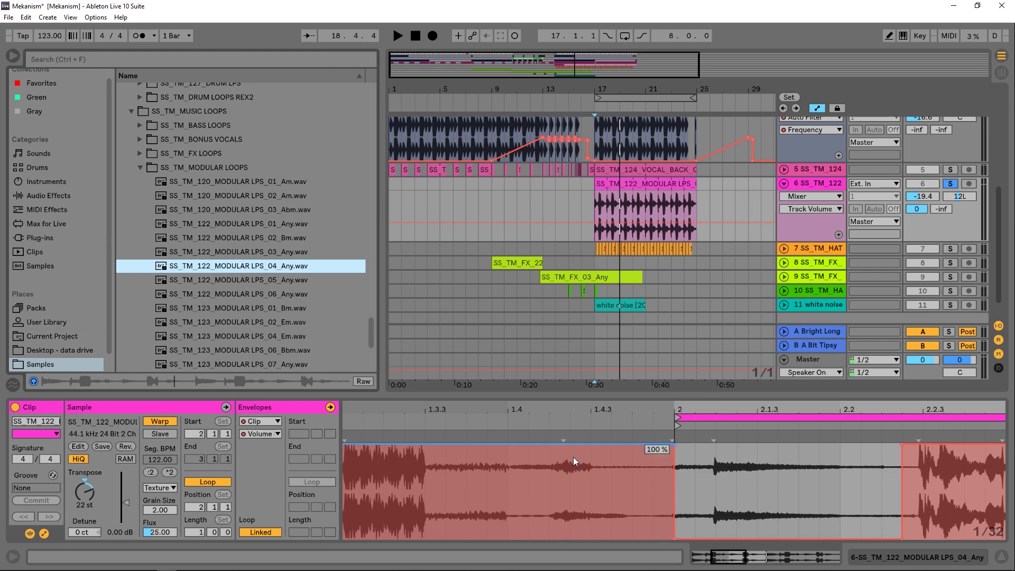
left_click_drag(592, 411, 531, 412)
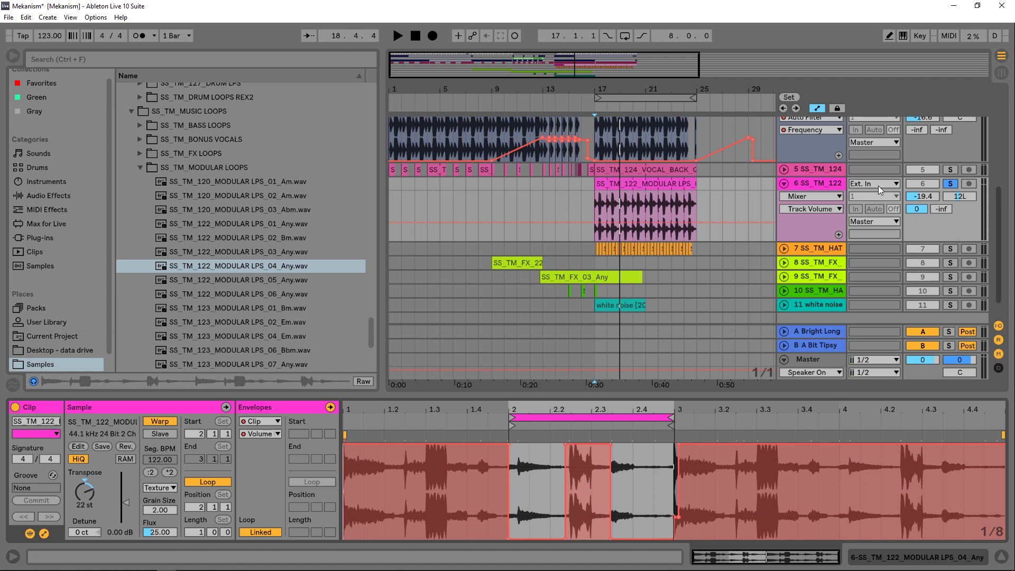
key("space")
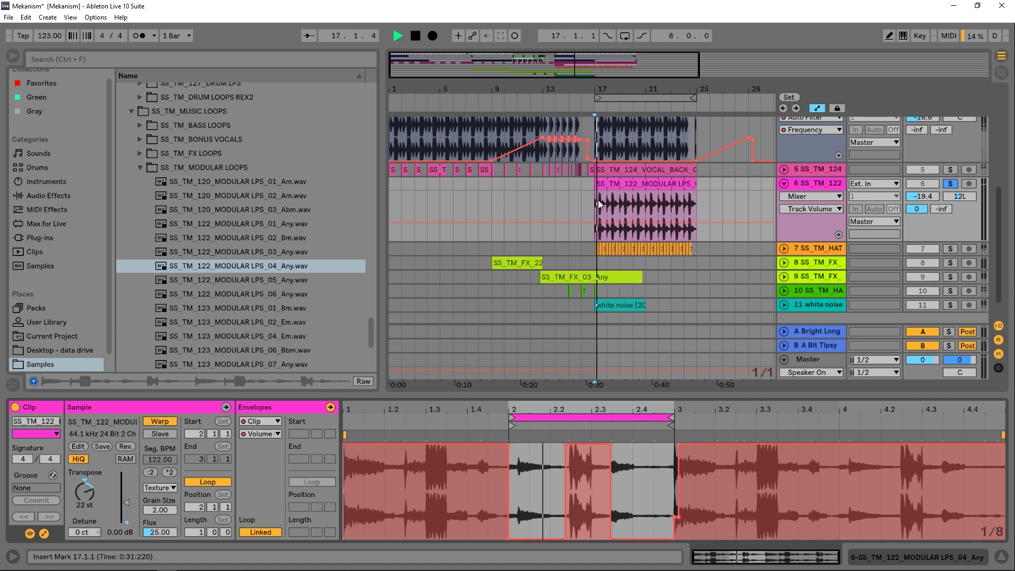
- Solo and expand hat track 7, play it from 17.1.1, stop playback, and turn its solo off
left_click(951, 248)
left_click(783, 249)
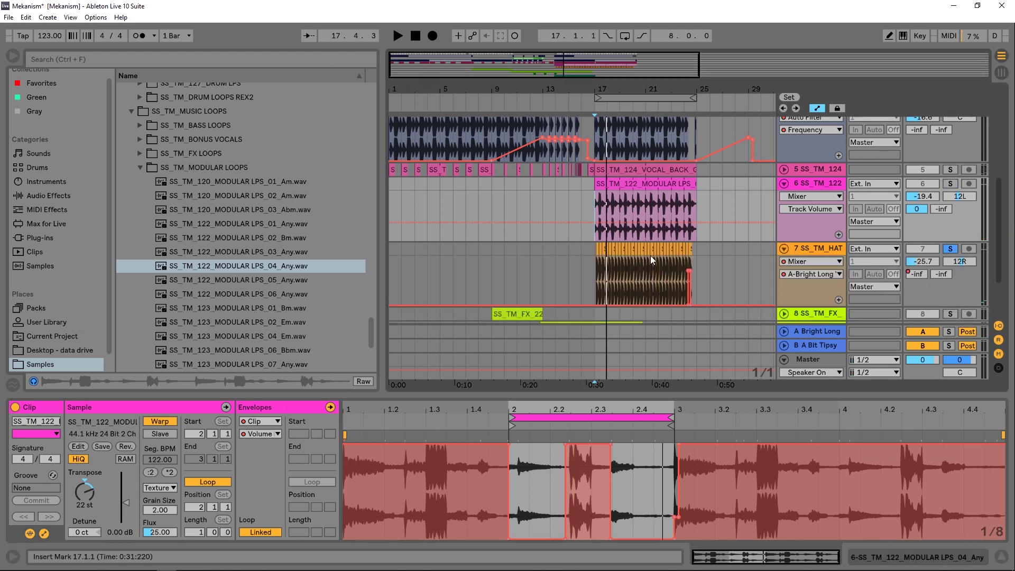
left_click(592, 271)
key("space")
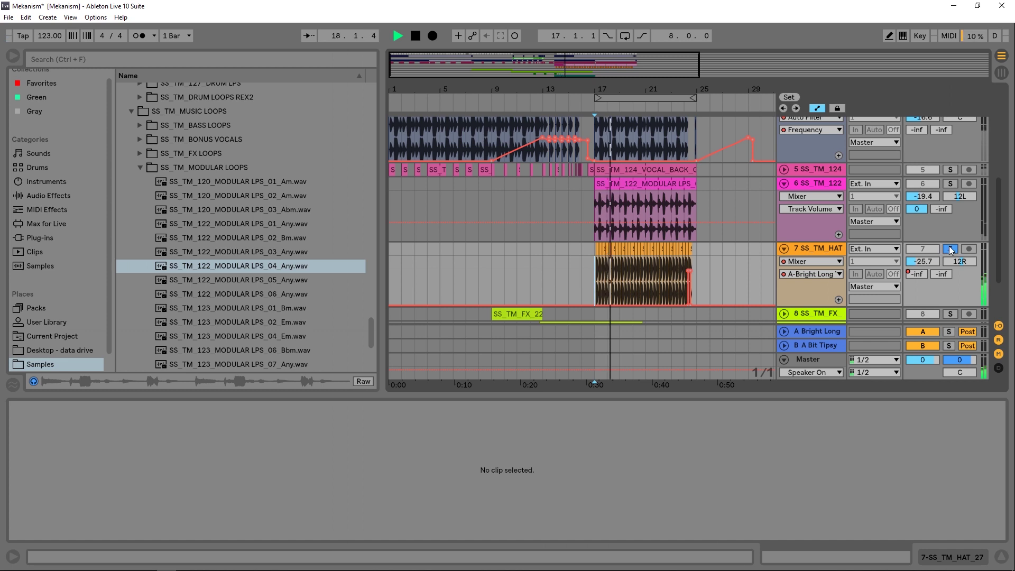
key("space")
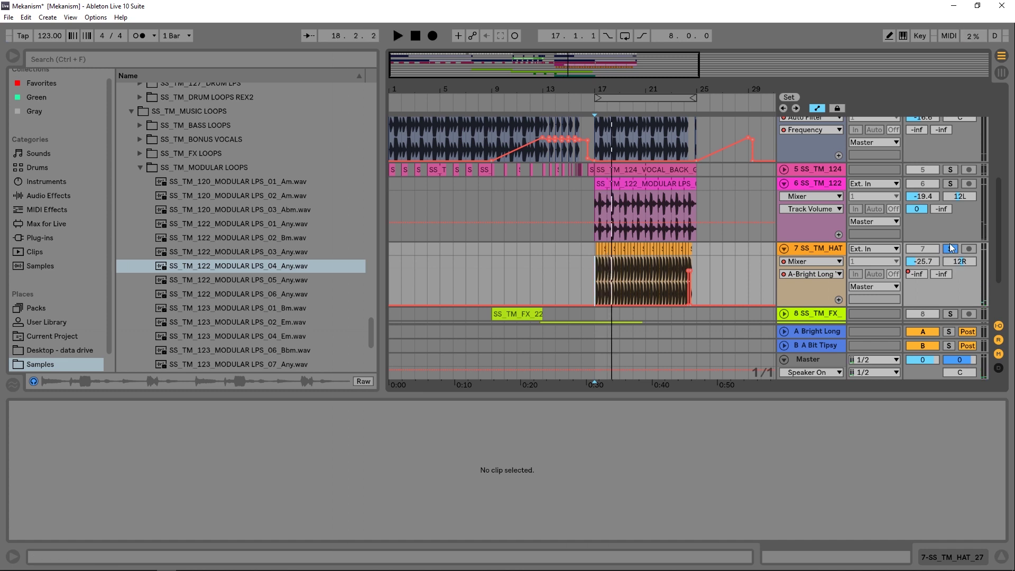
left_click(950, 247)
scroll(880, 276, "down", 2)
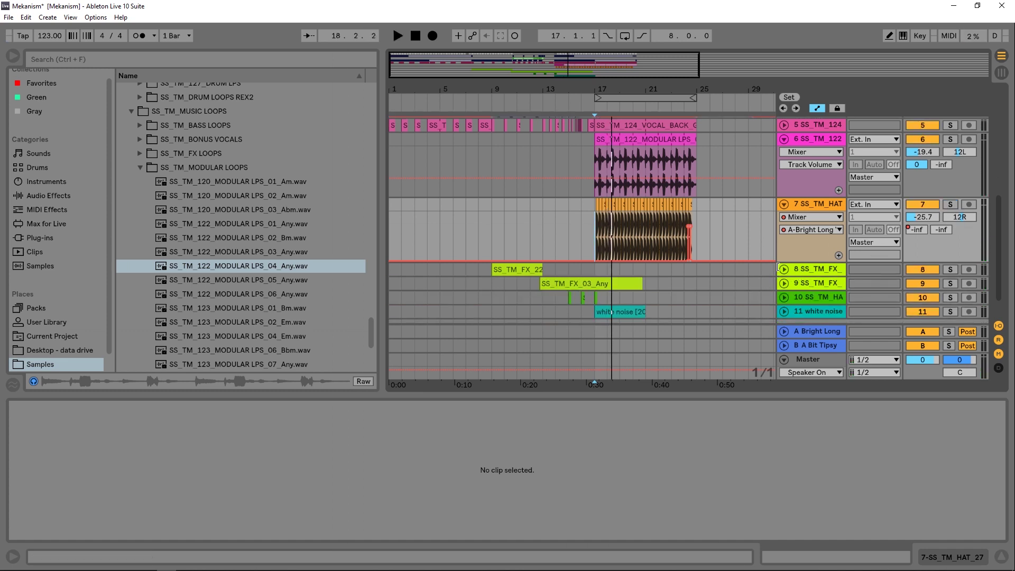
- Expand FX tracks 8 and 9 and play track 8 soloed from 9.1.1
left_click(784, 269)
scroll(785, 269, "down", 3)
left_click(782, 260)
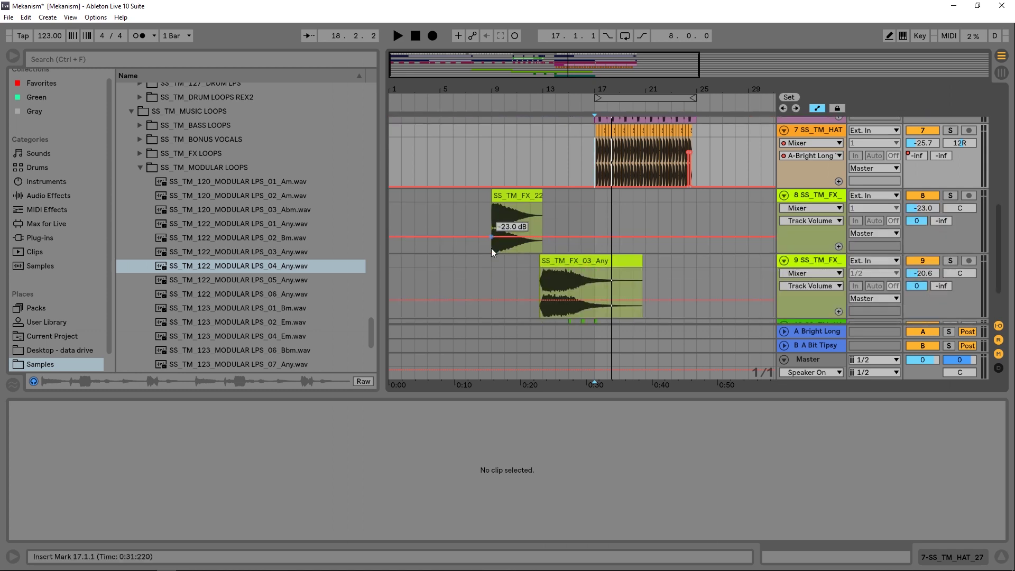
left_click(490, 215)
key("space")
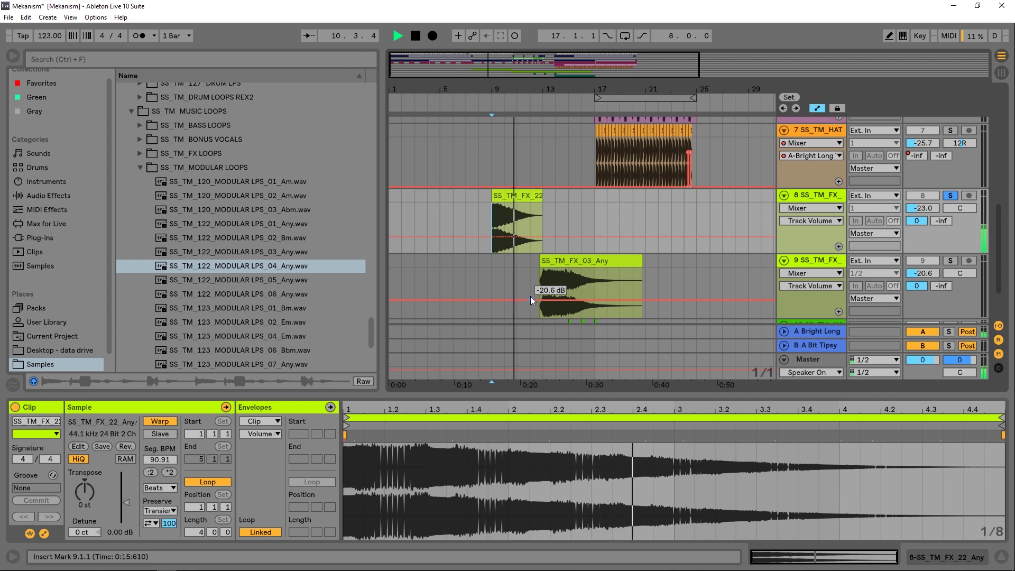
- Play FX track 9 soloed from 13.1.1, stop playback, and turn its solo off
left_click(541, 274)
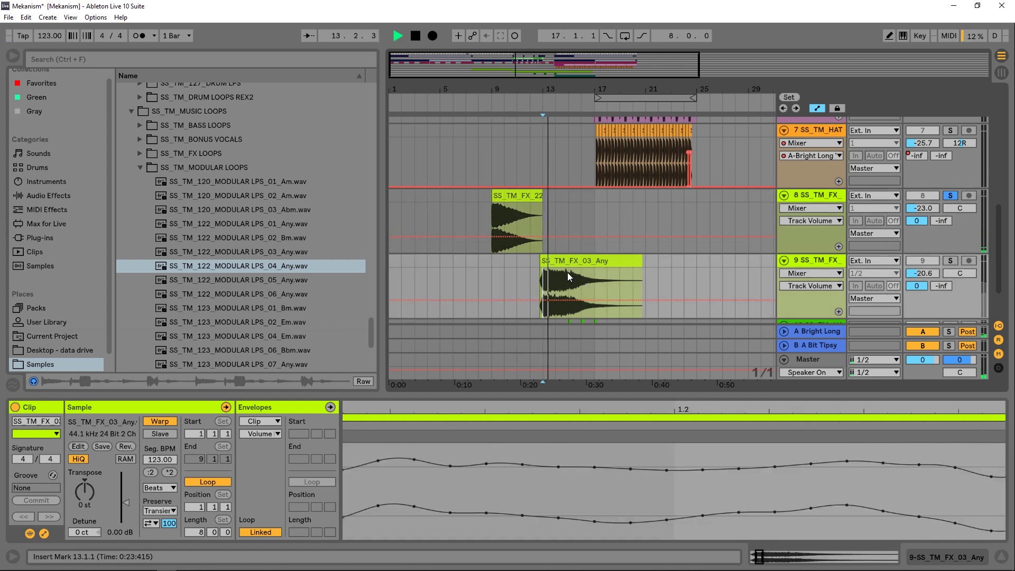
key("space")
left_click(950, 261)
key("space")
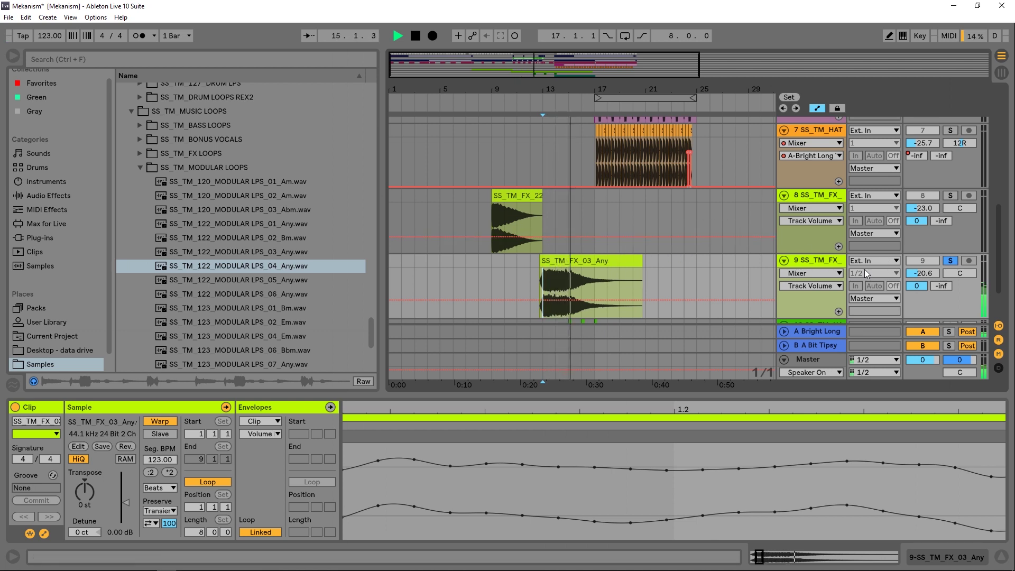
key("space")
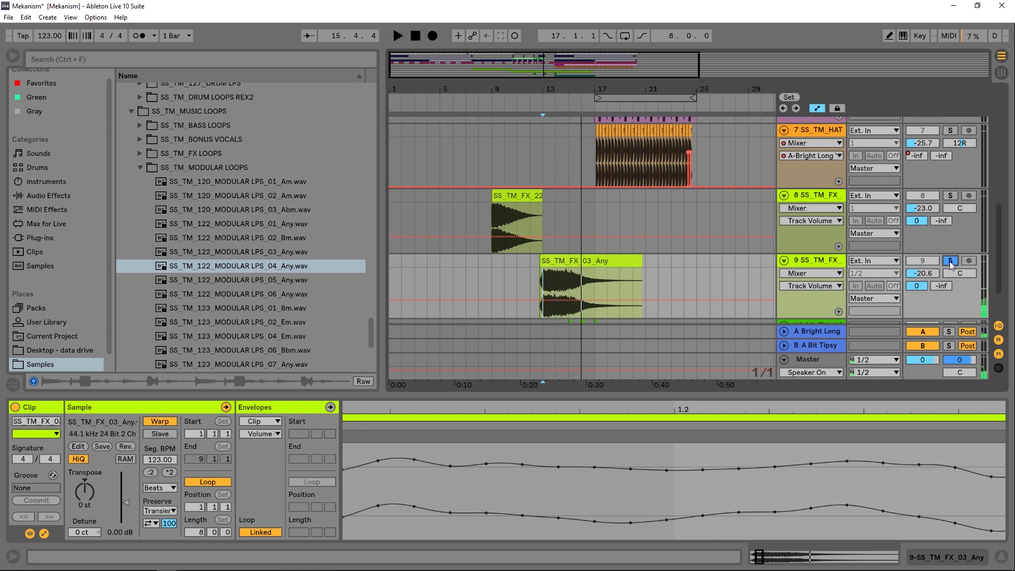
left_click(949, 260)
- Expand hat track 10 and play its hits soloed from 15.1.1
scroll(823, 262, "down", 2)
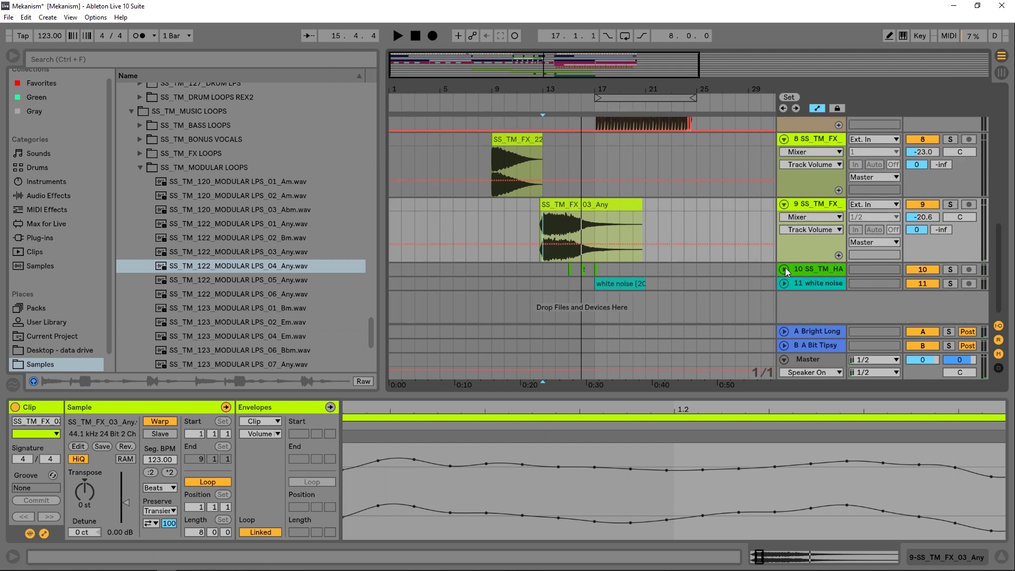
left_click(784, 270)
left_click(567, 288)
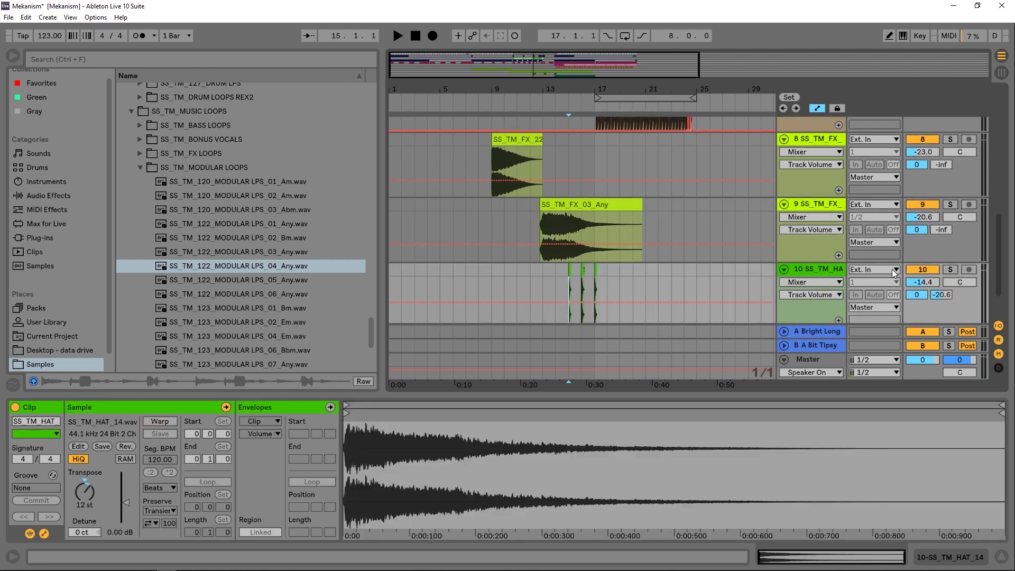
key("space")
left_click(950, 270)
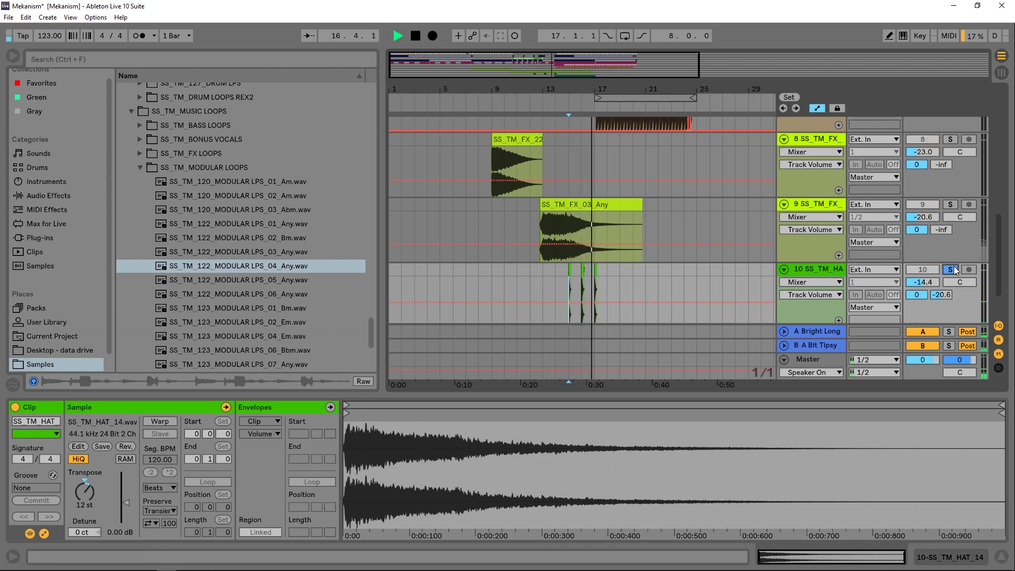
- Stop playback and turn off the solo on hat track 10
key("space")
left_click(953, 268)
- Expand white noise track 11, play it soloed from 17.1.1 while showing its sidechain Compressor, and stop playback
scroll(798, 301, "down", 2)
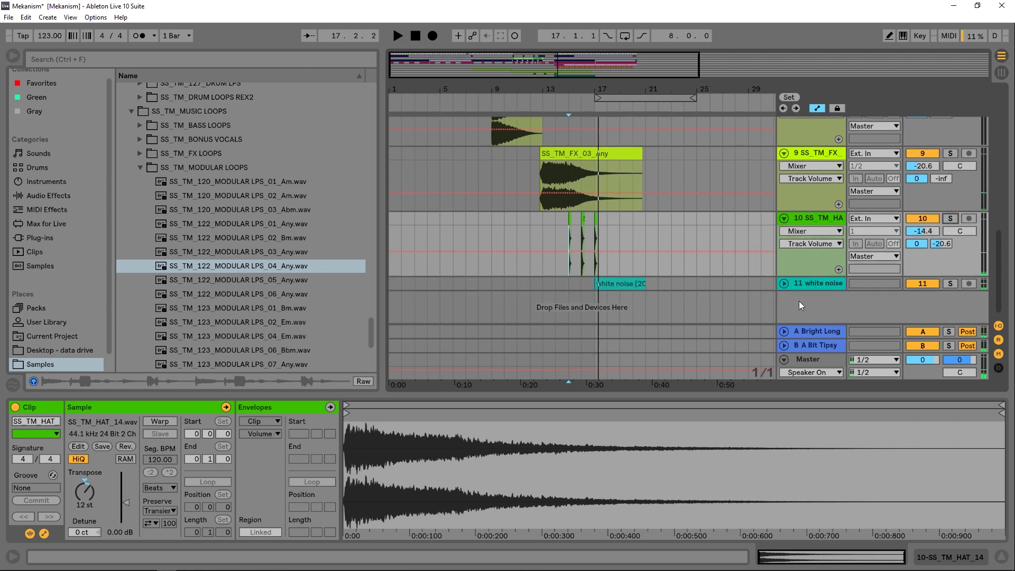
left_click(784, 283)
left_click(593, 312)
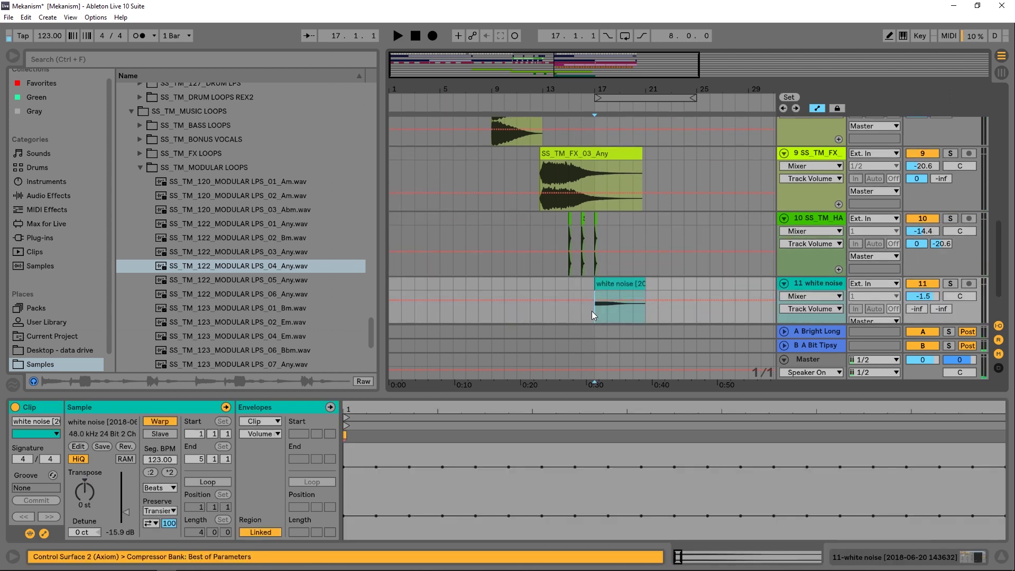
left_click(950, 285)
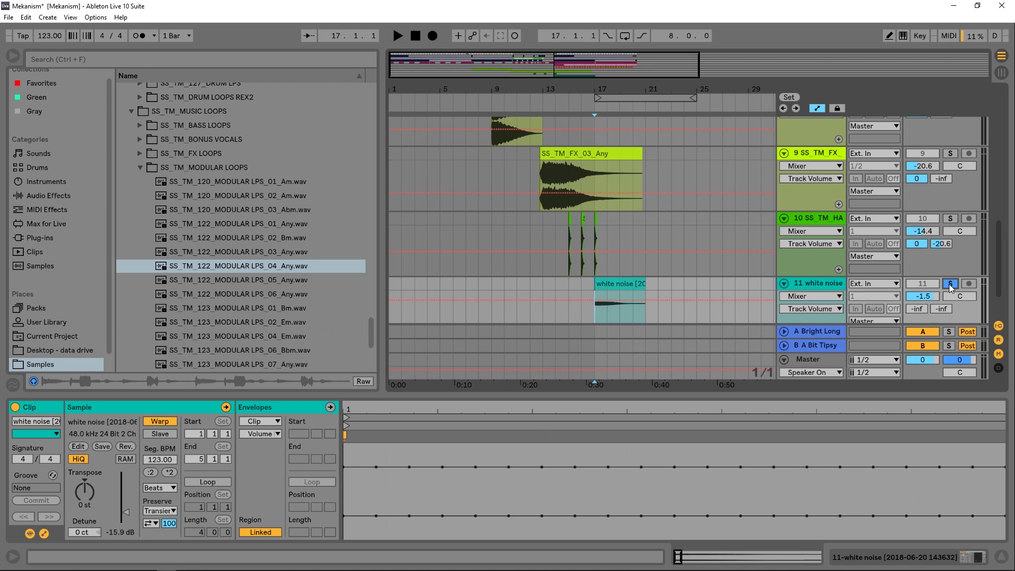
key("space")
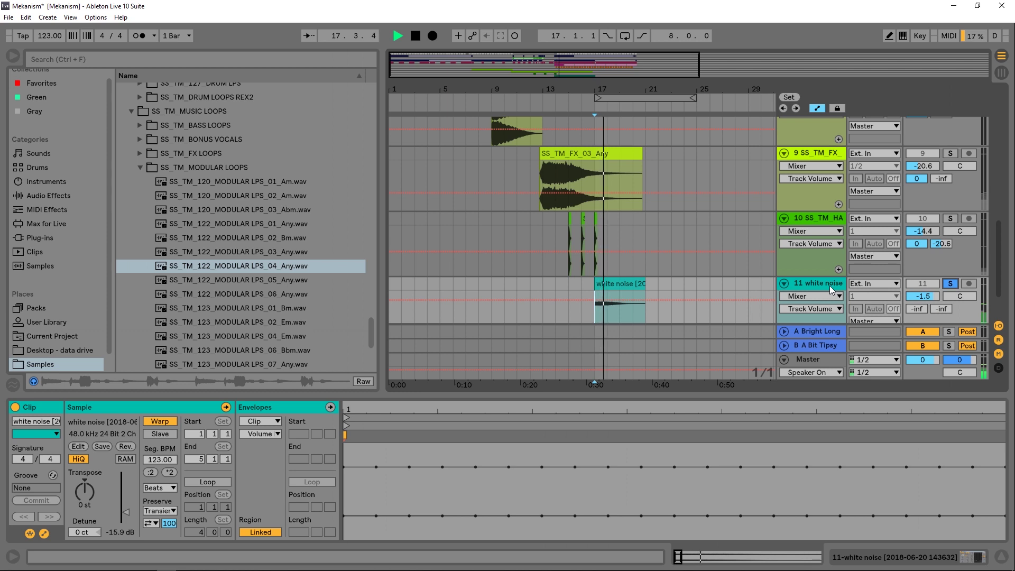
left_click(905, 554)
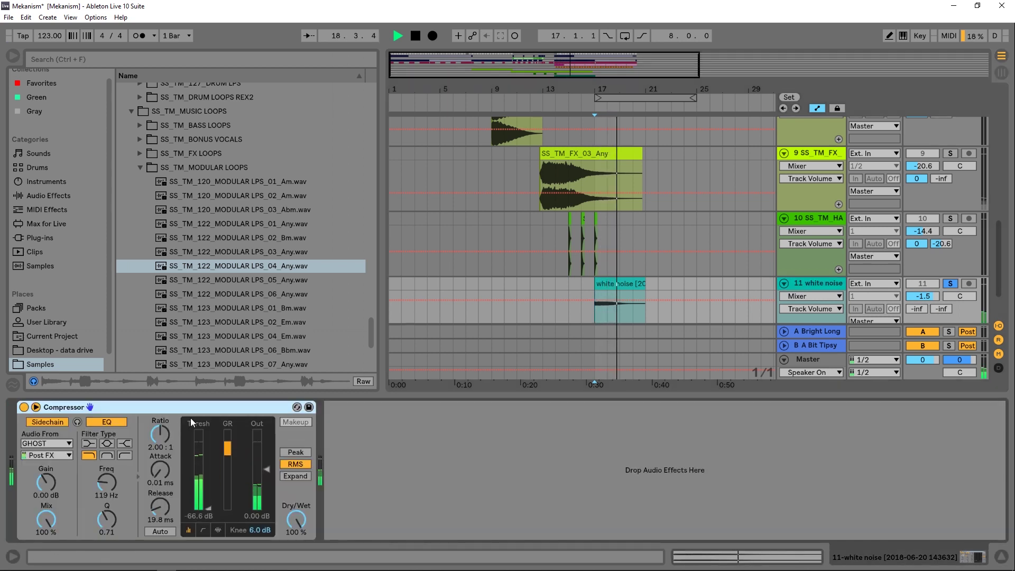
key("space")
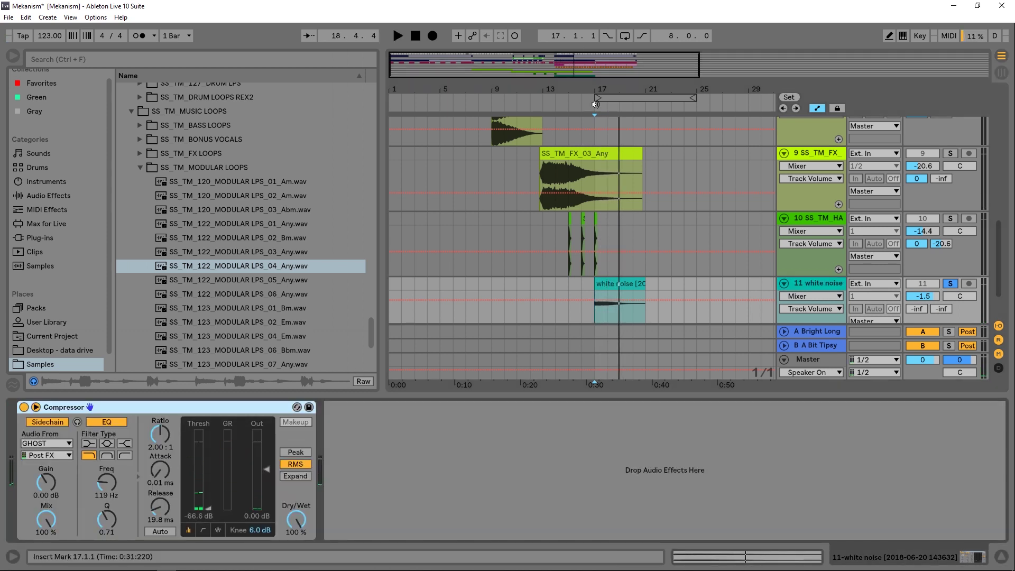
- Fold all tracks and extend the arrangement loop back to 1.1.1 so it spans 24 bars
key("minus")
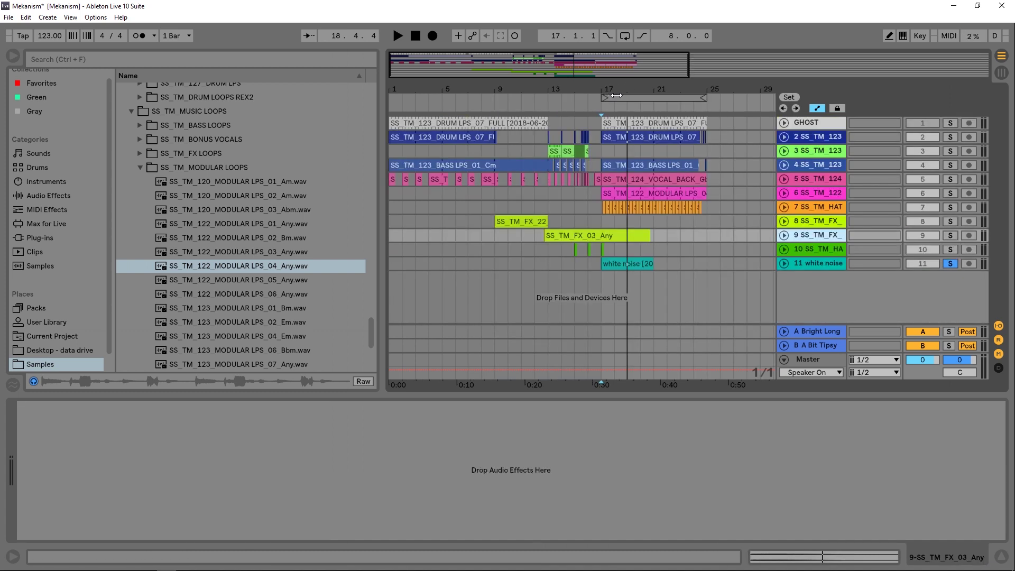
left_click(618, 100)
left_click_drag(606, 98, 391, 98)
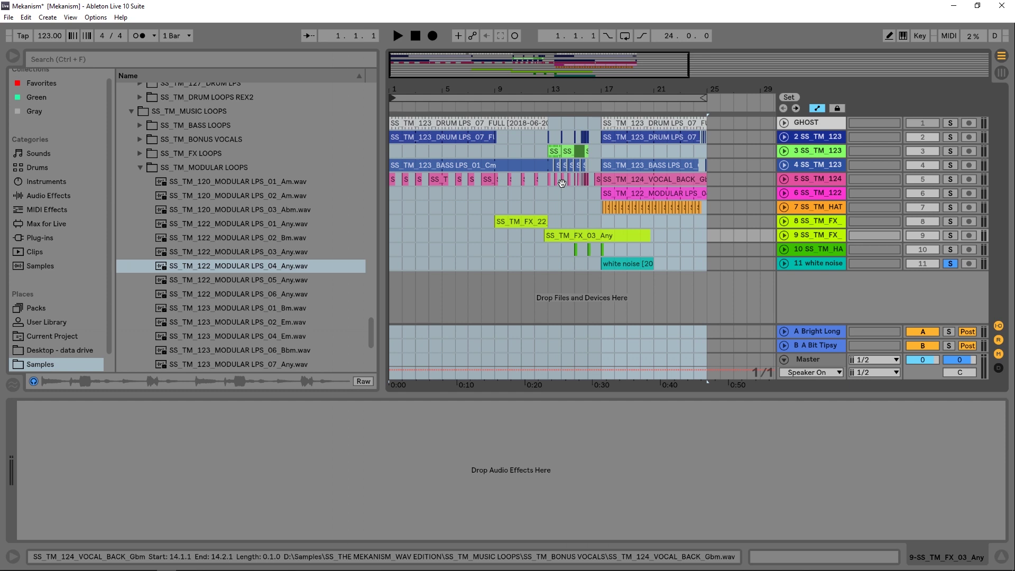
left_click(469, 98)
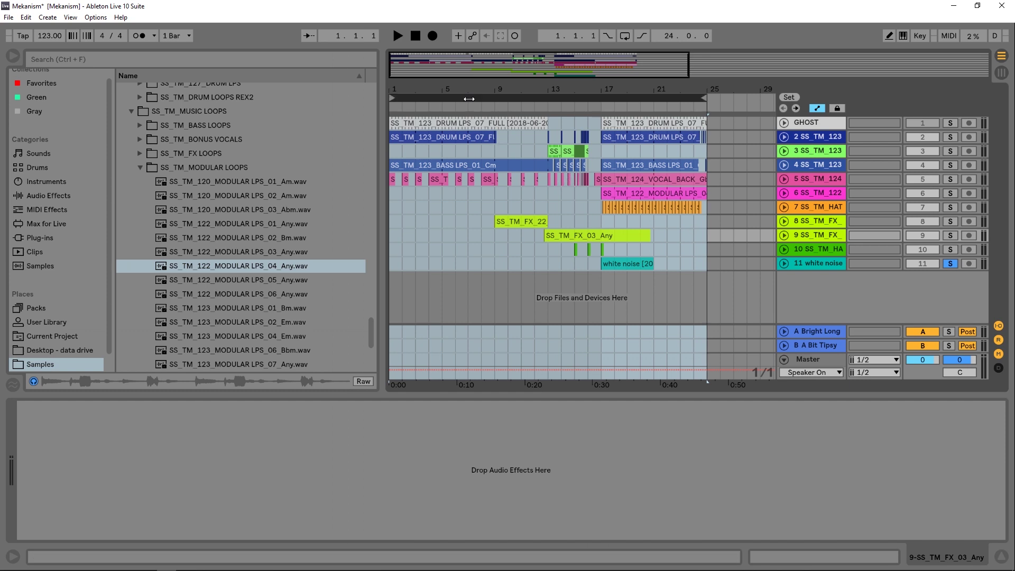
- Turn off the solo on white noise track 11 and play the full arrangement from 1.1.1
left_click(950, 263)
key("space")
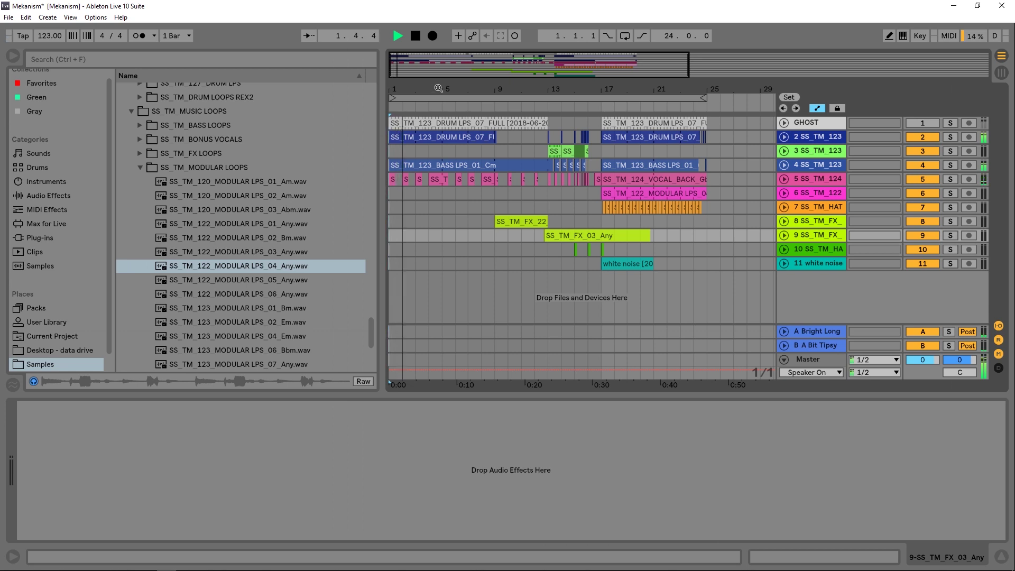